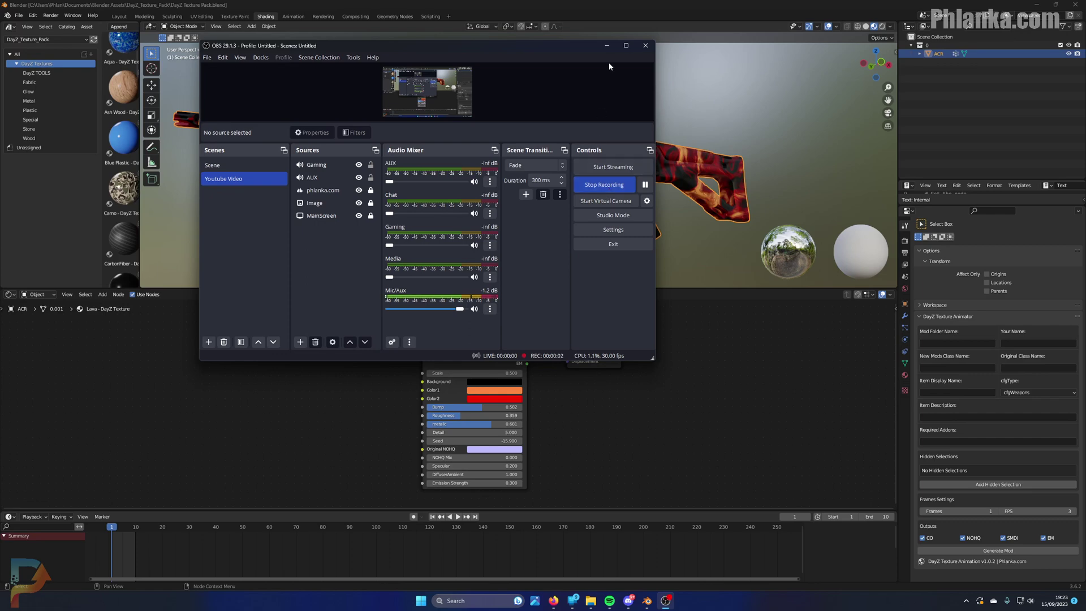
# Minimize the recording program to bring up Blender, briefly play the animation, and orbit around the rifle.
pyautogui.click(606, 47)
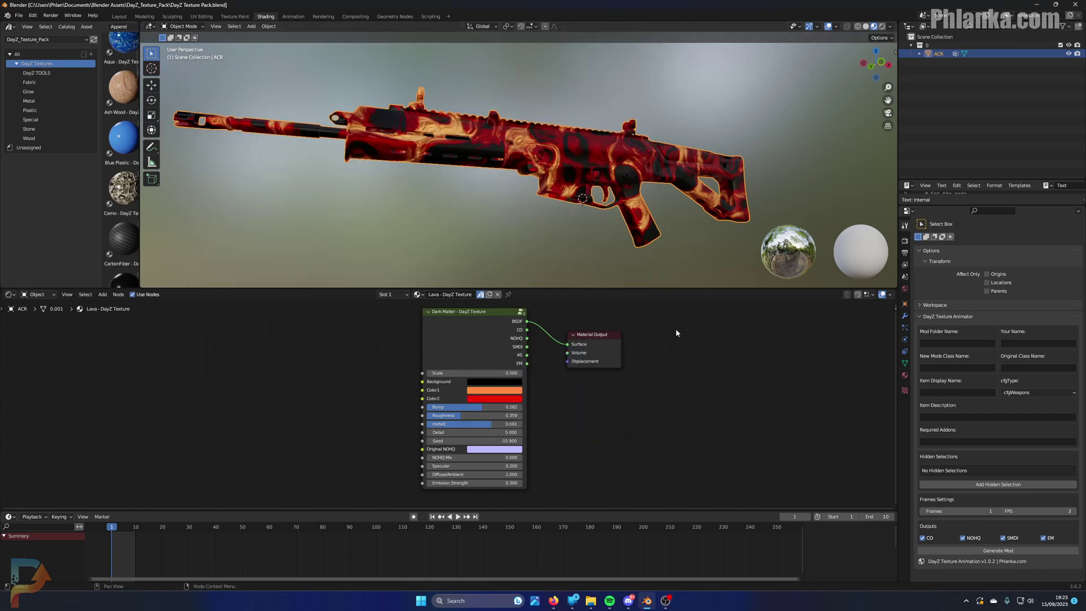
pyautogui.moveTo(610, 244); pyautogui.dragTo(575, 237, button='middle')
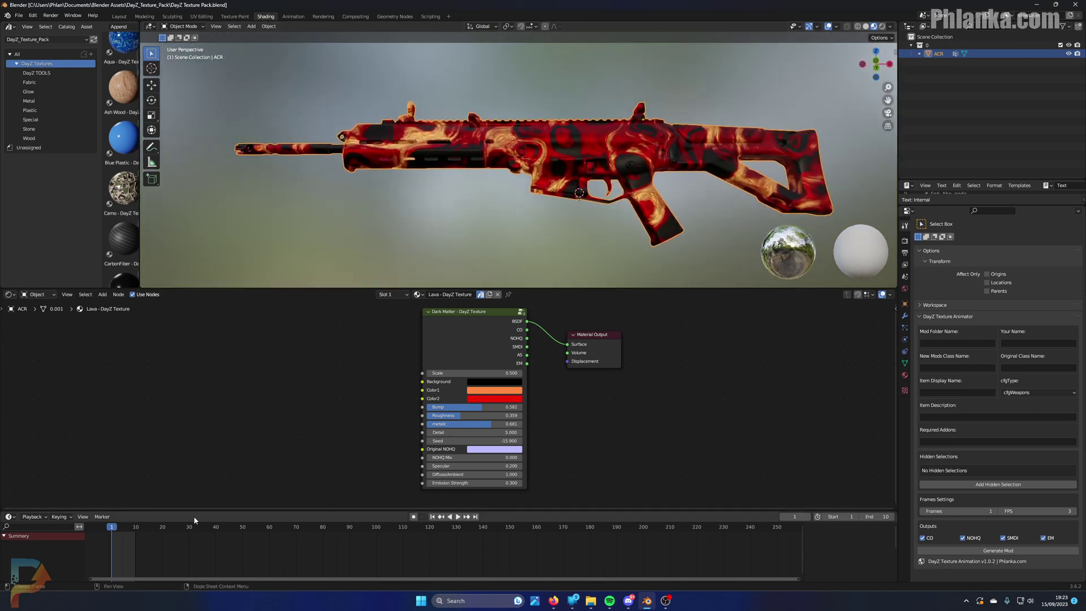
pyautogui.press('space')
pyautogui.press('Escape')
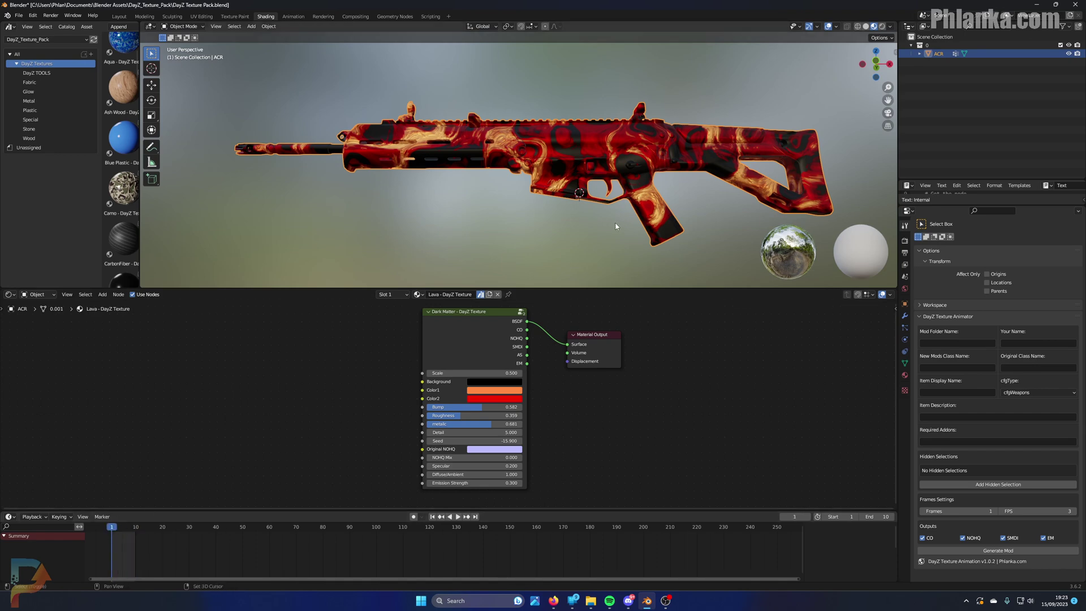
pyautogui.moveTo(616, 226); pyautogui.dragTo(632, 231, button='middle')
# Close the timeline area beneath the shader nodes and show the asset browser's details sidebar.
pyautogui.rightClick(504, 516)
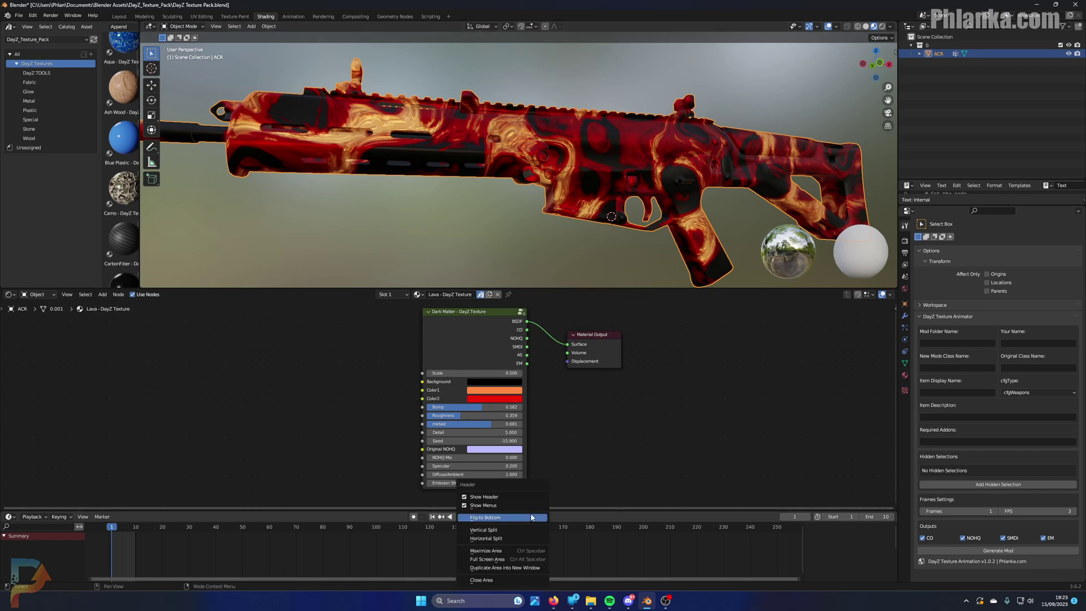
pyautogui.rightClick(620, 517)
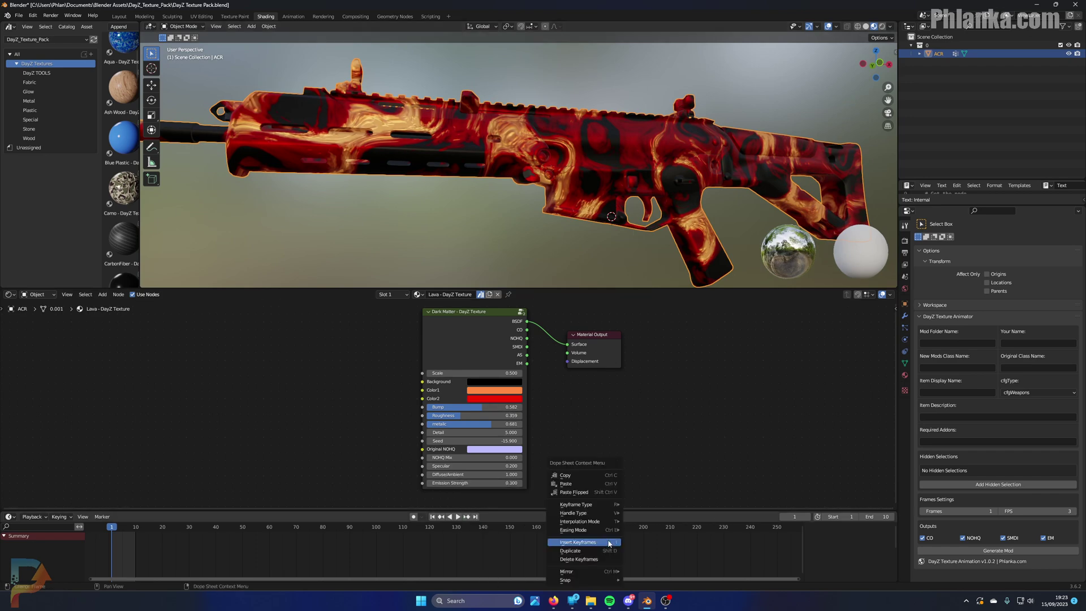
pyautogui.rightClick(675, 517)
pyautogui.click(651, 580)
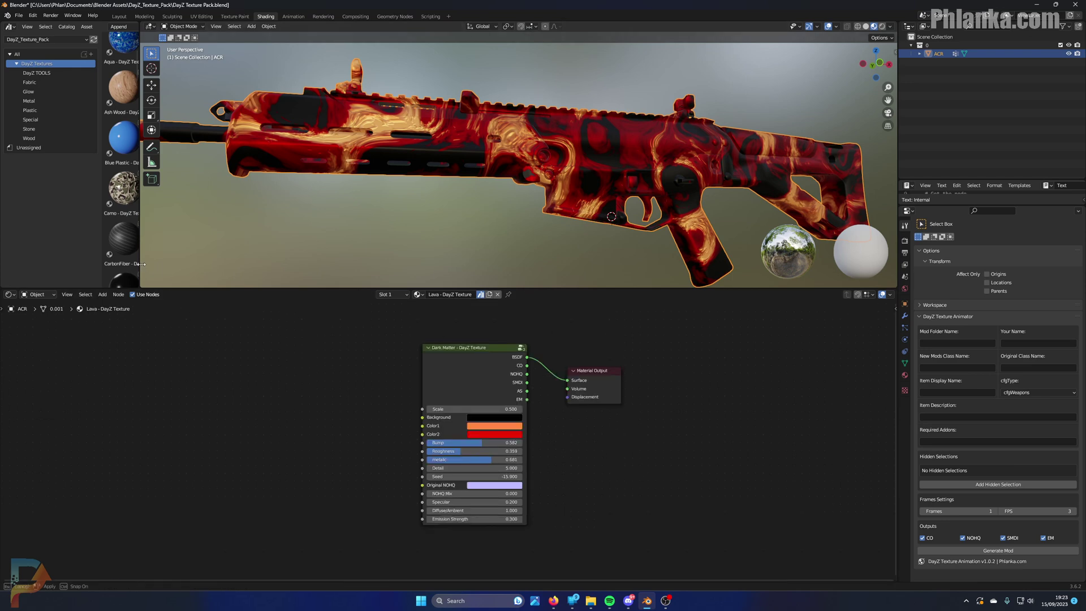
pyautogui.press('n')
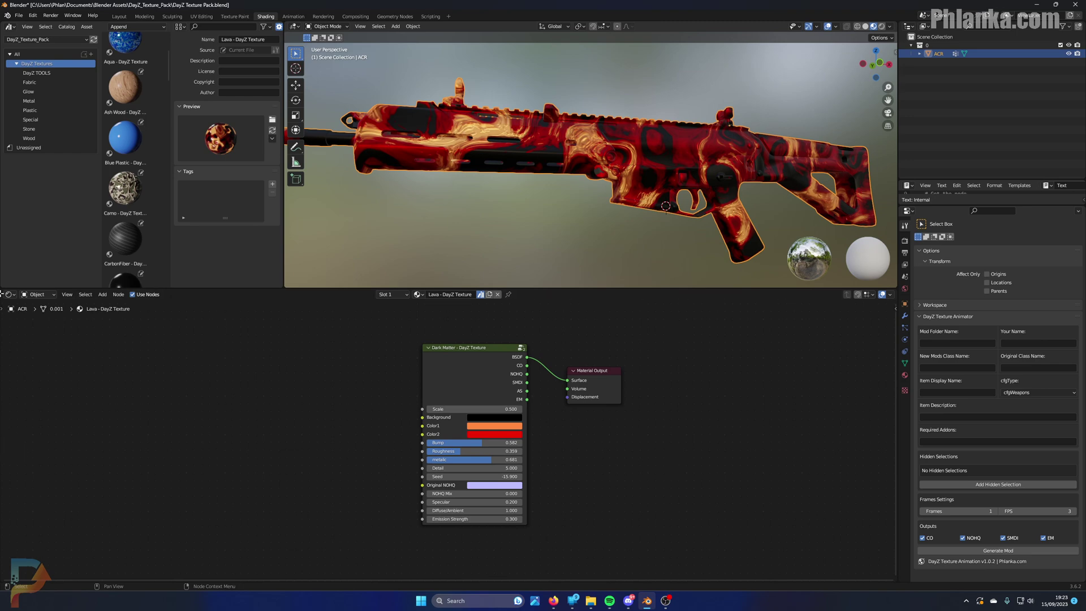
pyautogui.moveTo(3, 293); pyautogui.dragTo(290, 326)
pyautogui.click(10, 294)
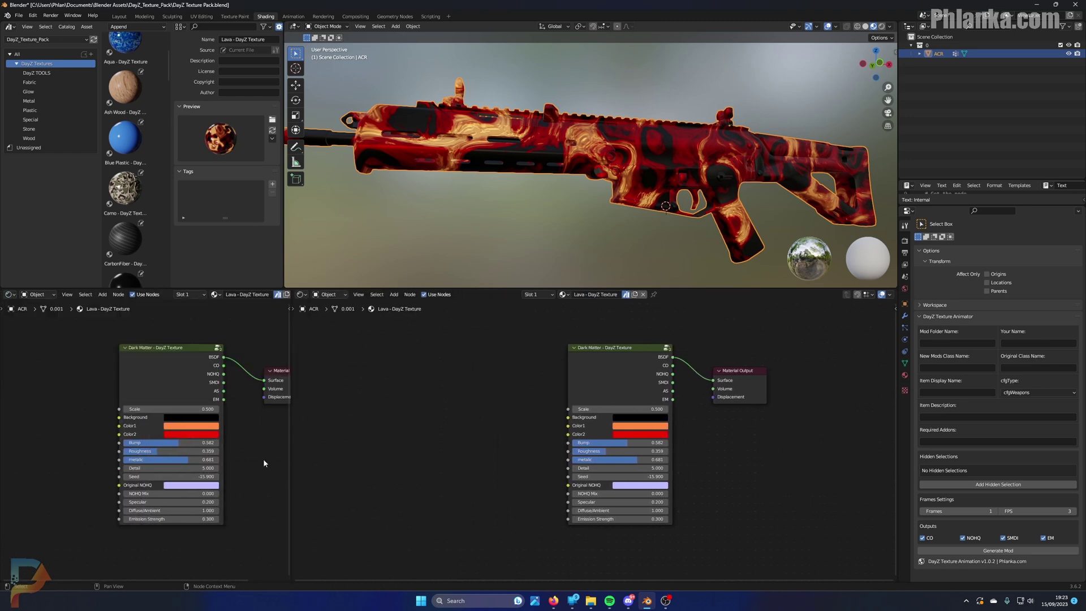
pyautogui.rightClick(158, 294)
pyautogui.rightClick(164, 294)
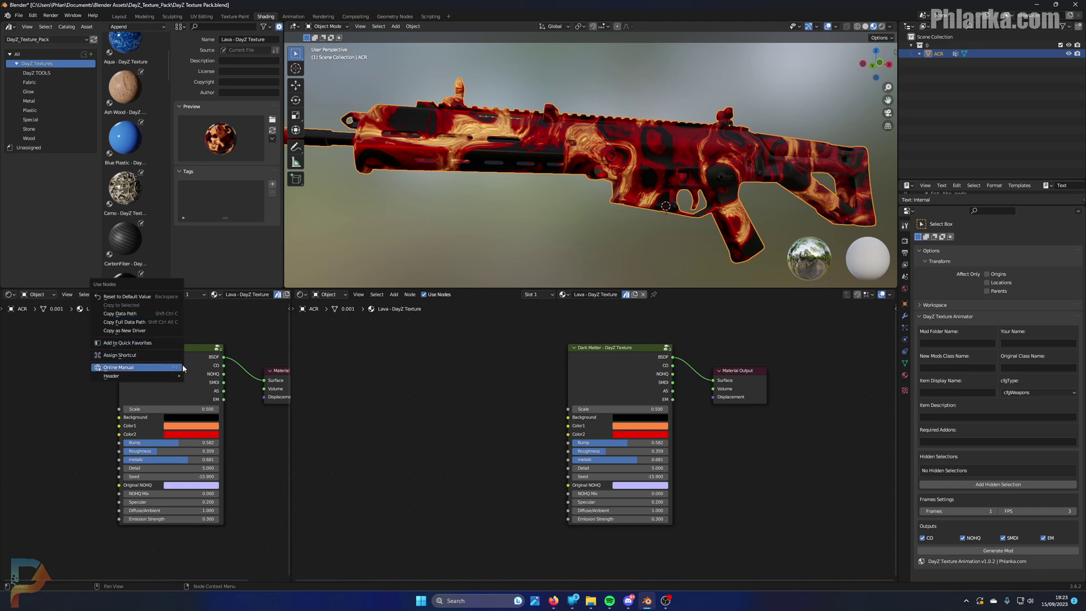
pyautogui.moveTo(291, 335); pyautogui.dragTo(369, 335)
pyautogui.rightClick(304, 301)
pyautogui.click(308, 282)
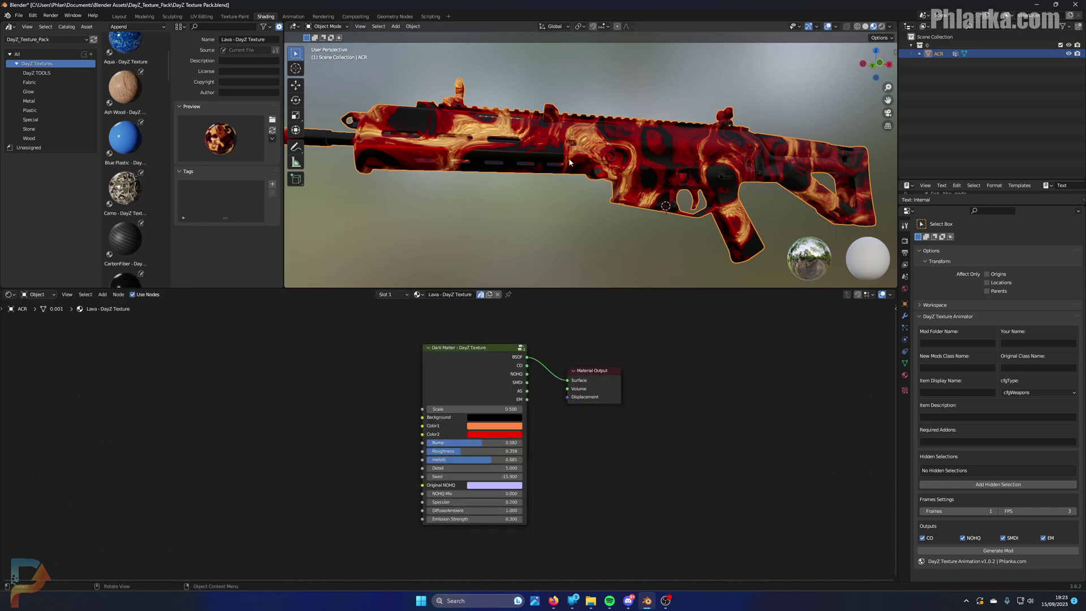
# Split the shader editor area horizontally and change the new lower area to a Timeline.
pyautogui.rightClick(574, 582)
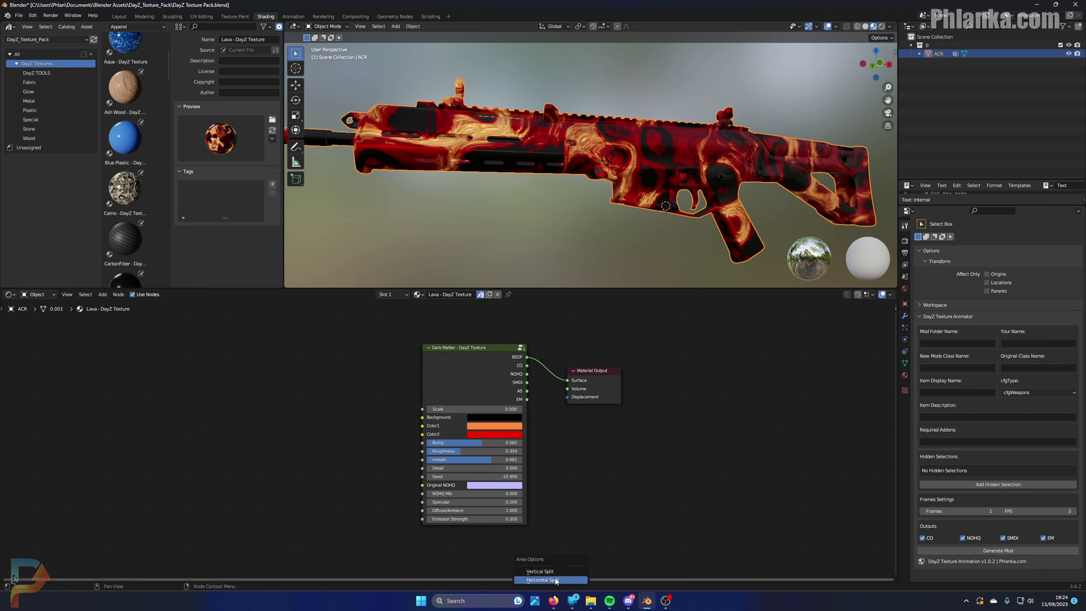
pyautogui.click(556, 580)
pyautogui.click(557, 465)
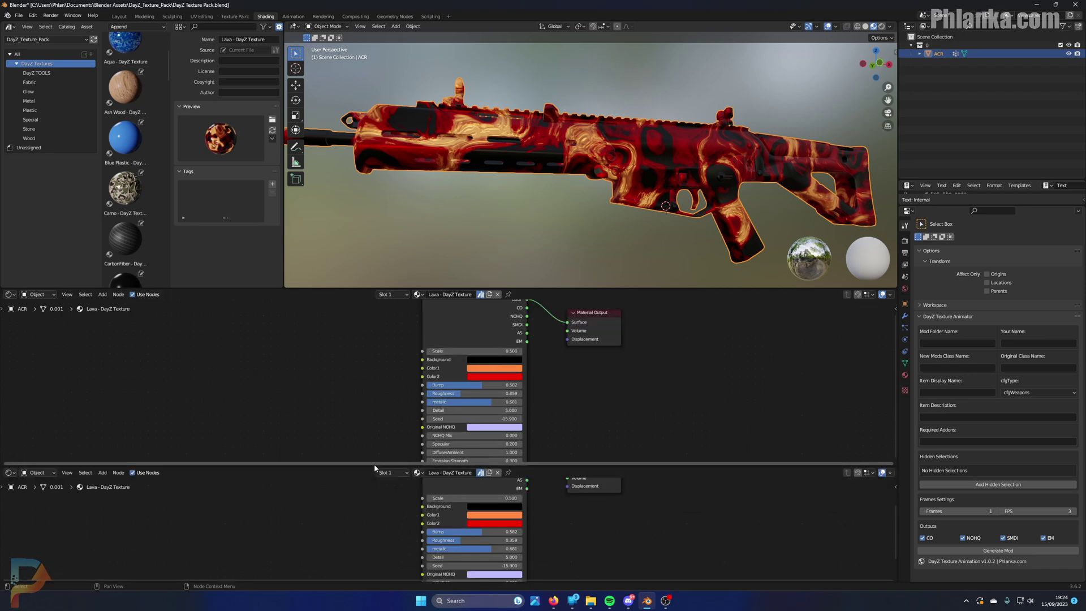
pyautogui.click(8, 473)
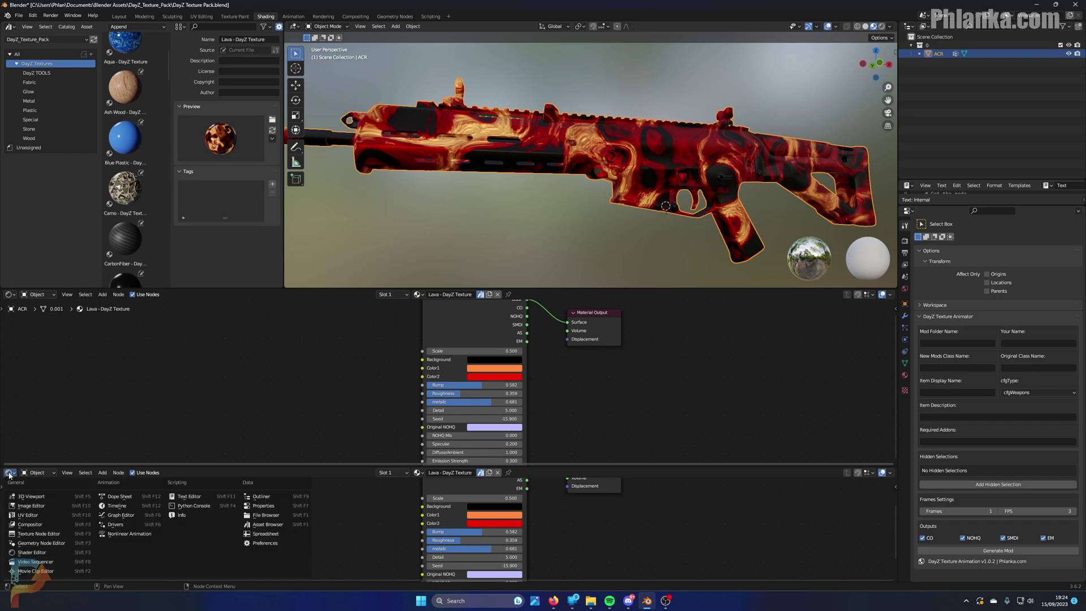
pyautogui.click(109, 506)
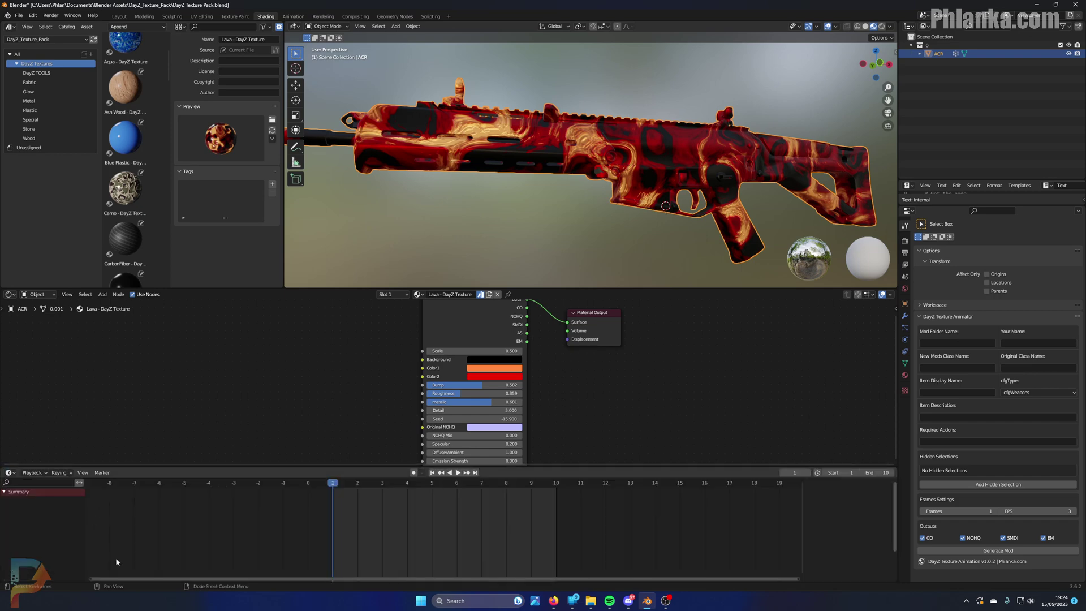
# Check the timeline's end frame, play the animation briefly, and return to frame 1.
pyautogui.moveTo(335, 486)
pyautogui.mouseDown()
pyautogui.moveTo(400, 480)
pyautogui.moveTo(334, 482)
pyautogui.mouseUp()
pyautogui.click(884, 474)
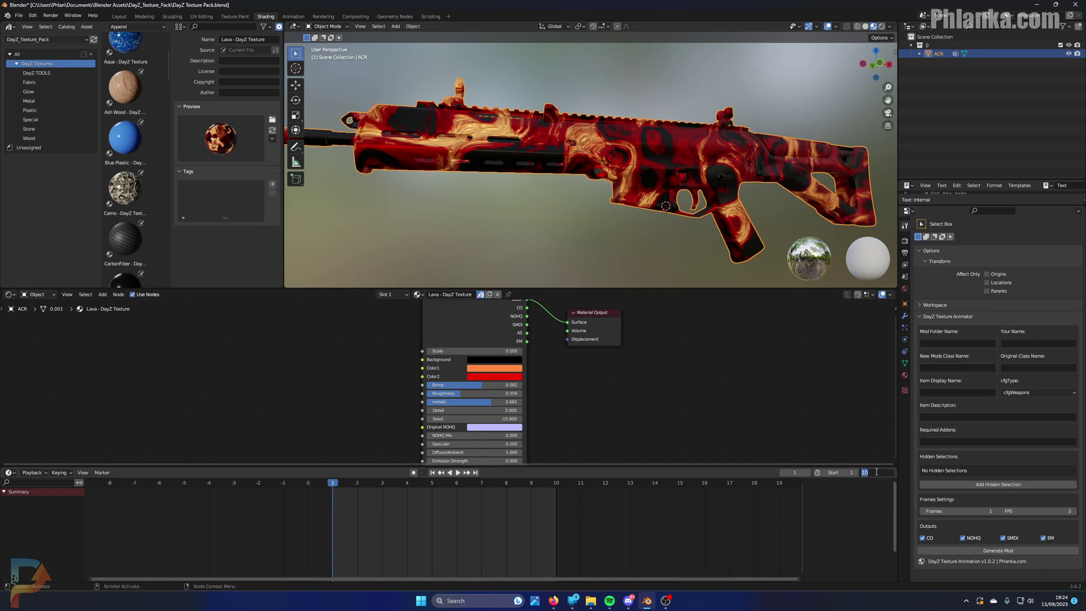
pyautogui.press('Return')
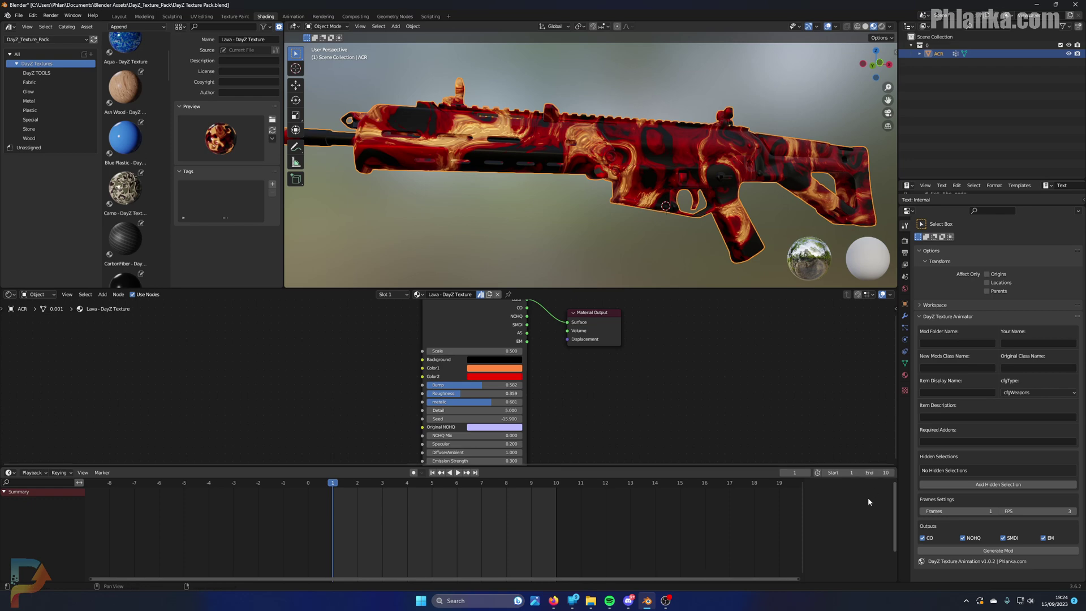
pyautogui.press('space')
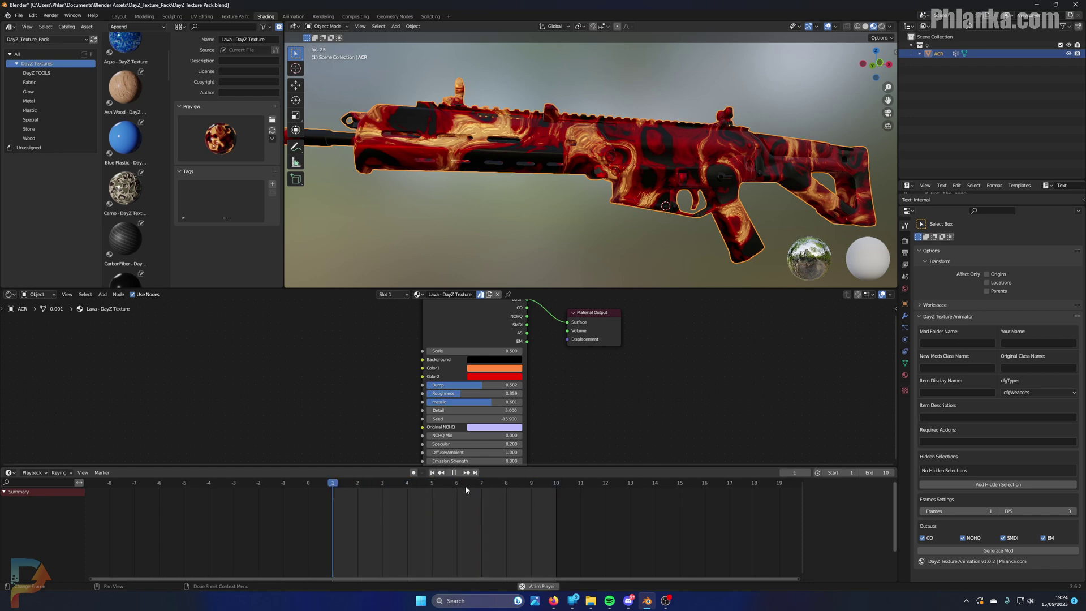
pyautogui.press('space')
pyautogui.click(339, 483)
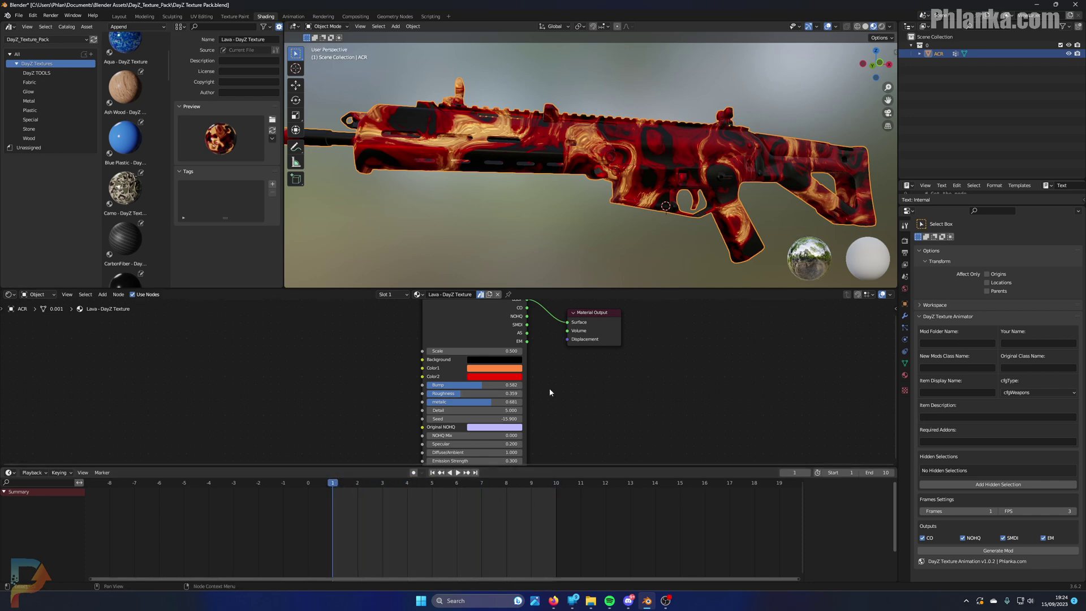
# Insert a keyframe on the node's Color1 at frame 1, play briefly, and return to that frame.
pyautogui.moveTo(574, 393); pyautogui.dragTo(601, 402, button='middle')
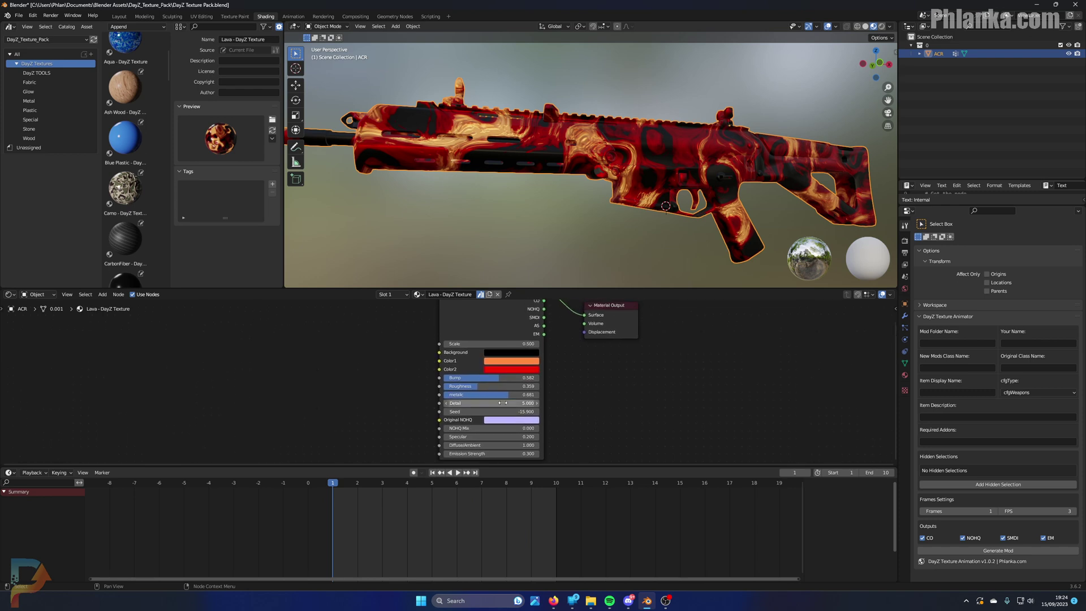
pyautogui.rightClick(510, 365)
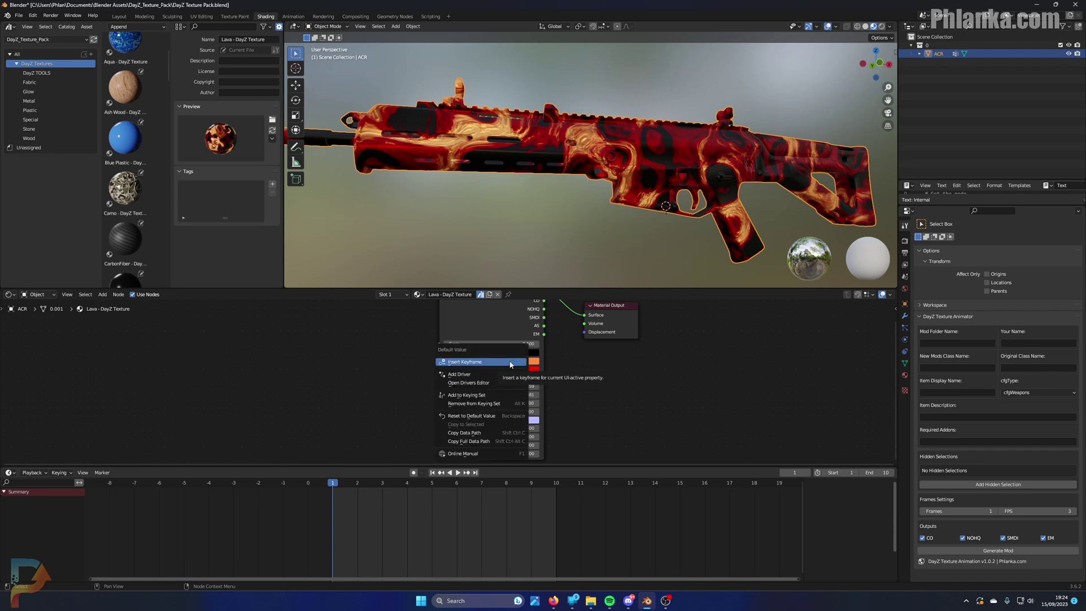
pyautogui.click(510, 362)
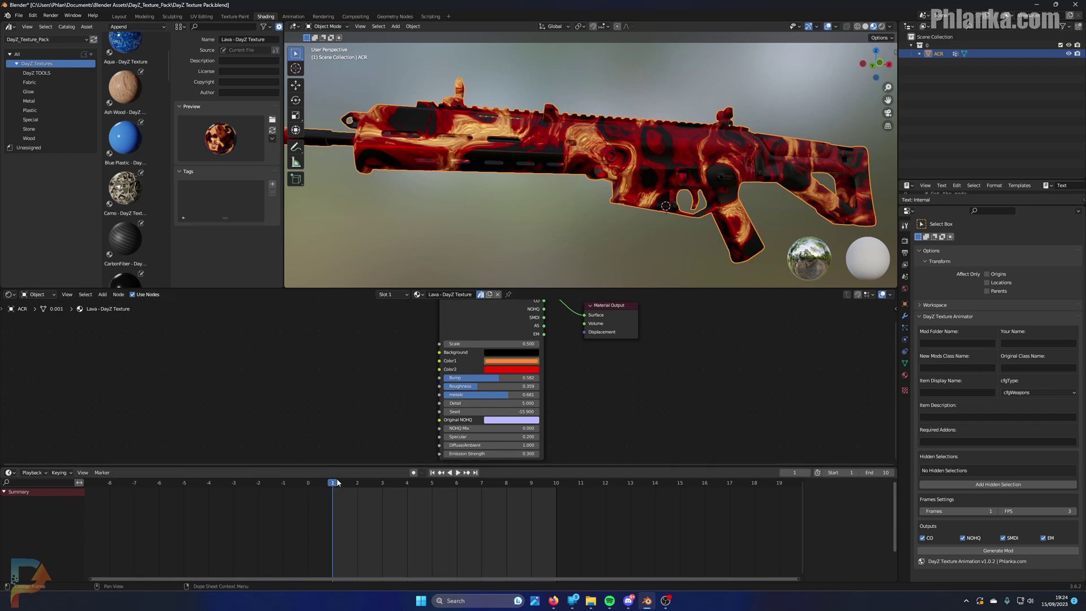
pyautogui.press('space')
pyautogui.press('space')
pyautogui.moveTo(356, 485); pyautogui.dragTo(331, 485)
# Move the playhead to frame 10 and open the keyframe options for Color1.
pyautogui.scroll(2, 505, 368)
pyautogui.scroll(3, 505, 368)
pyautogui.moveTo(527, 350); pyautogui.dragTo(475, 388, button='middle')
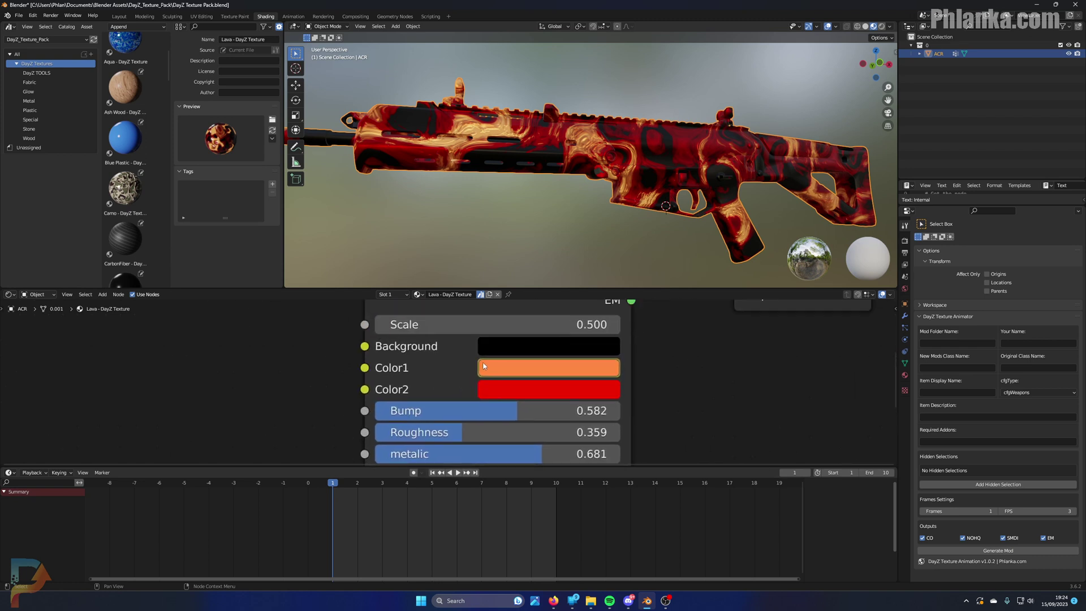
pyautogui.press('space')
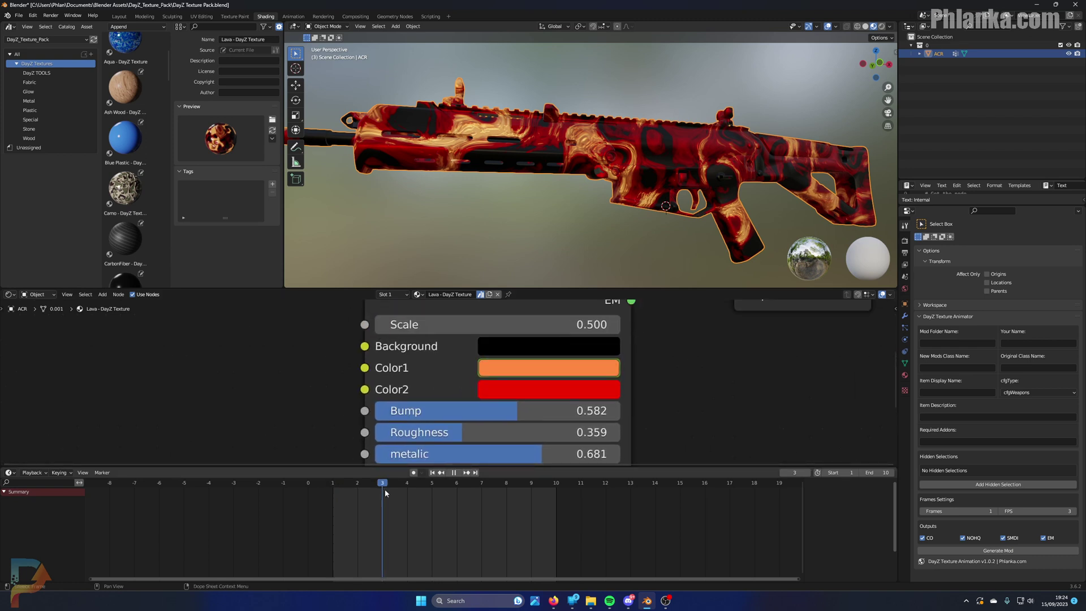
pyautogui.moveTo(517, 493); pyautogui.dragTo(547, 493)
pyautogui.press('space')
pyautogui.rightClick(515, 367)
pyautogui.press('Escape')
# At frame 5, change Color1 to magenta and insert a keyframe on it.
pyautogui.click(339, 487)
pyautogui.press('space')
pyautogui.moveTo(336, 491); pyautogui.dragTo(432, 491)
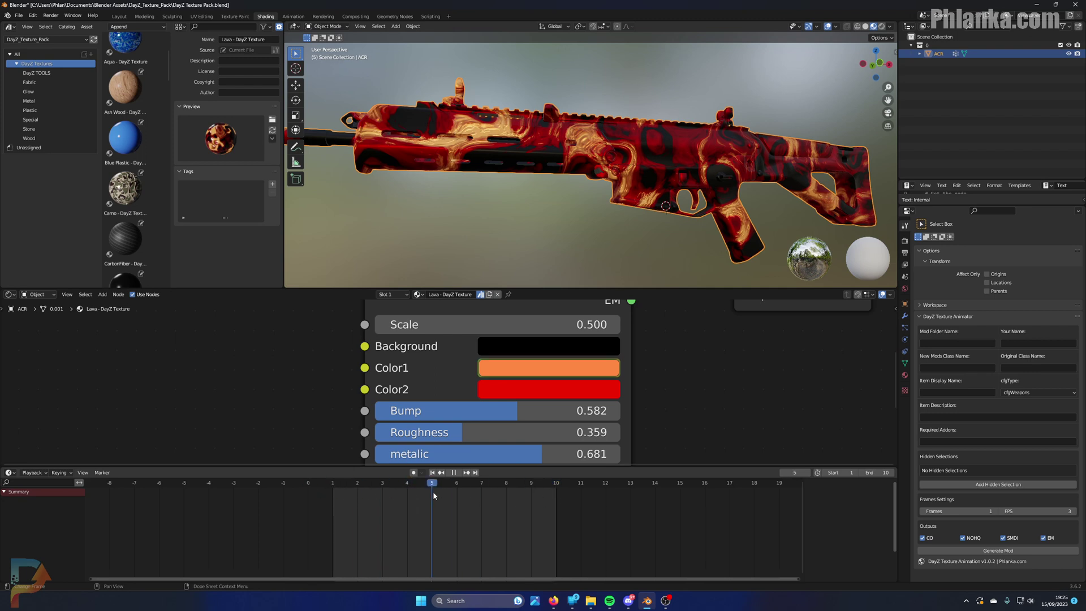
pyautogui.click(519, 368)
pyautogui.moveTo(587, 209); pyautogui.dragTo(613, 210)
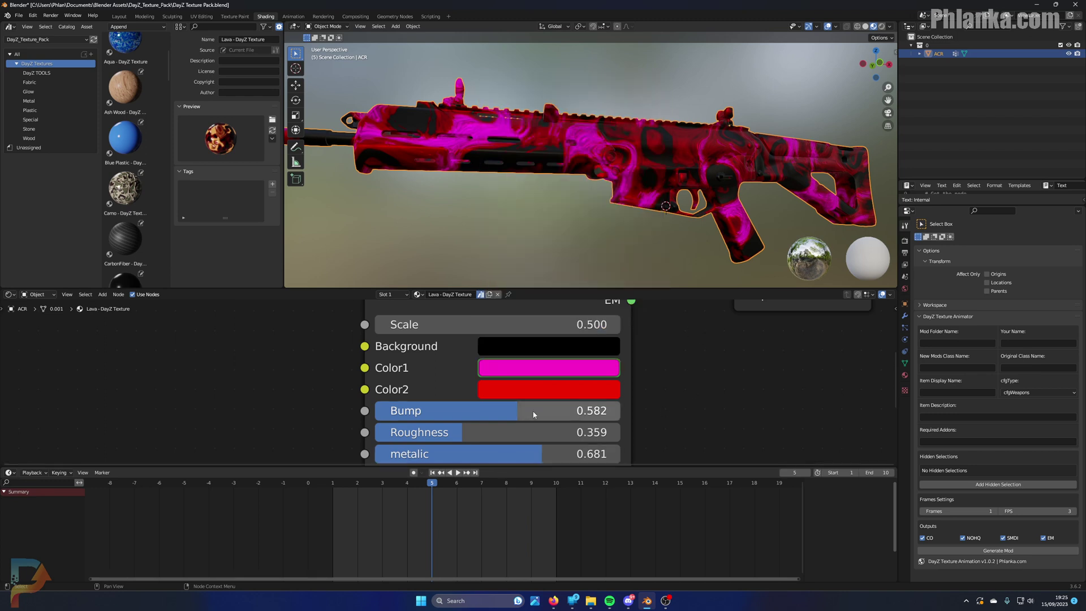
pyautogui.rightClick(552, 369)
pyautogui.click(553, 367)
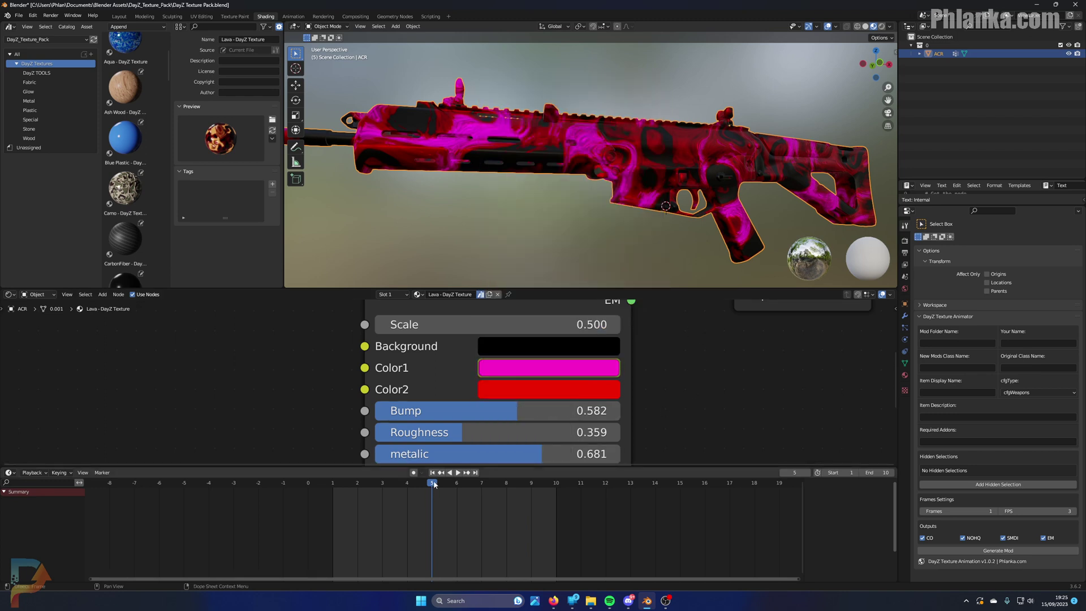
# Play back the Color1 animation from frame 1 and stop it.
pyautogui.click(325, 482)
pyautogui.press('space')
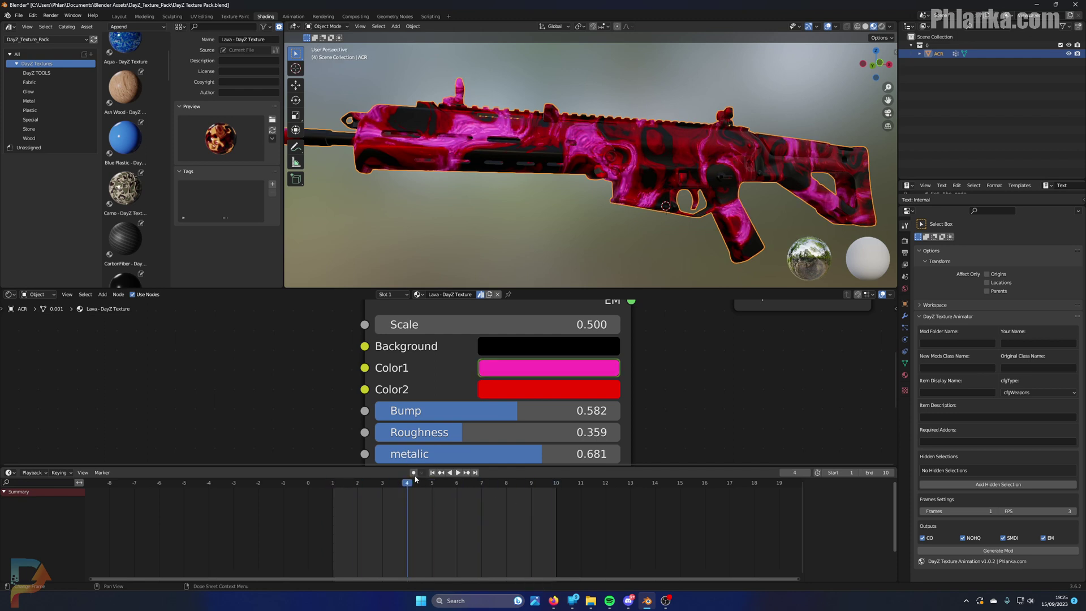
pyautogui.press('Escape')
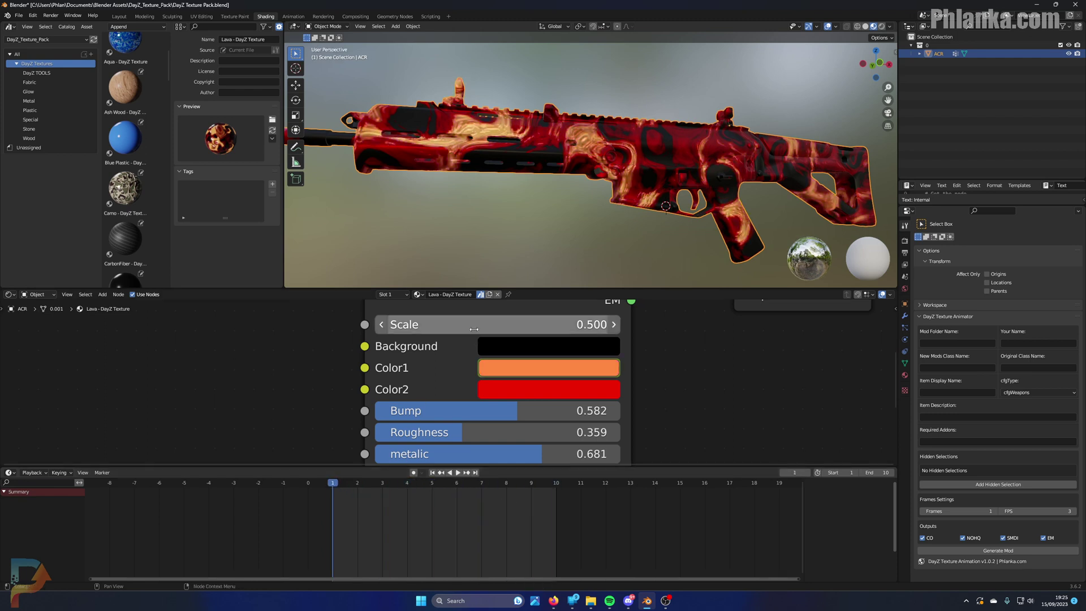
# Insert keyframes on the Scale value of 0.500 at frame 1 and frame 10.
pyautogui.rightClick(474, 328)
pyautogui.click(474, 330)
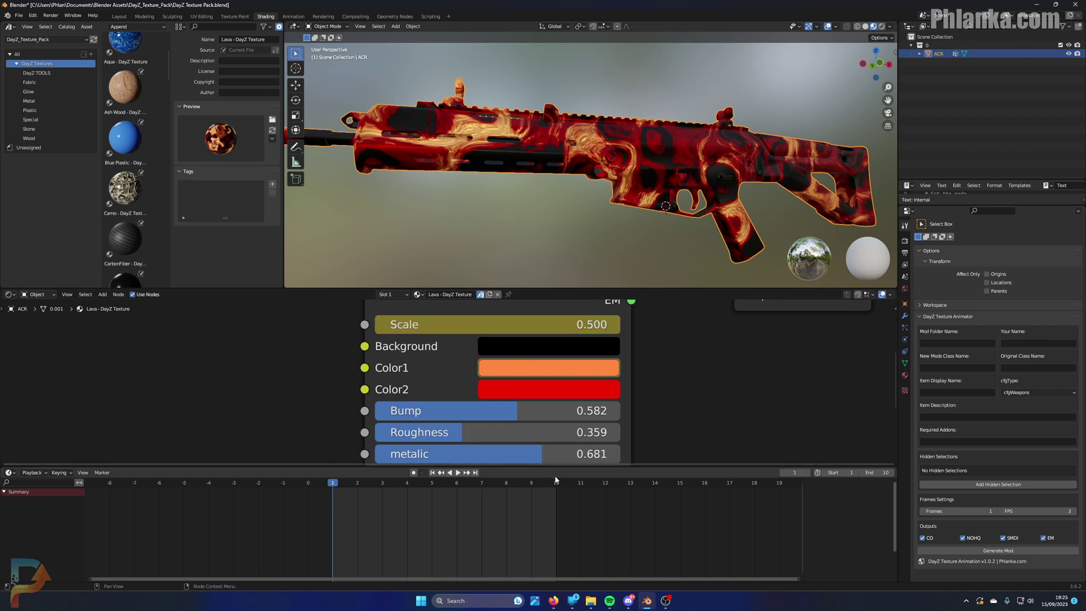
pyautogui.click(556, 483)
pyautogui.rightClick(475, 325)
pyautogui.click(484, 330)
# Increase the Scale value at frame 5 and insert a keyframe on it.
pyautogui.click(433, 483)
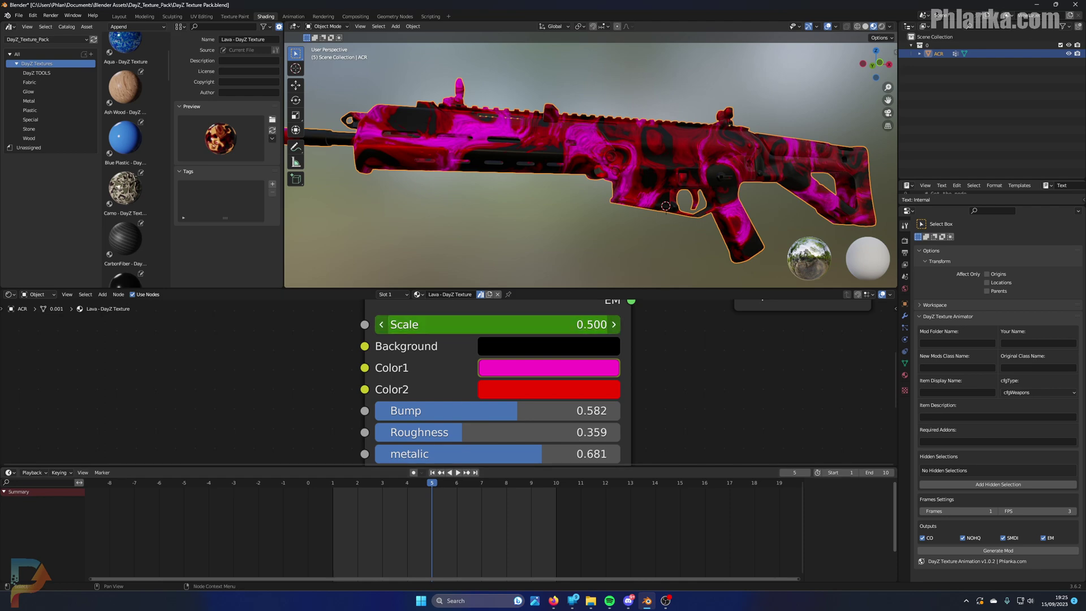
pyautogui.moveTo(498, 324); pyautogui.dragTo(532, 324)
pyautogui.rightClick(419, 324)
pyautogui.click(430, 330)
# Play back the combined Scale and Color1 animation, scrub through it, and return to frame 1.
pyautogui.press('space')
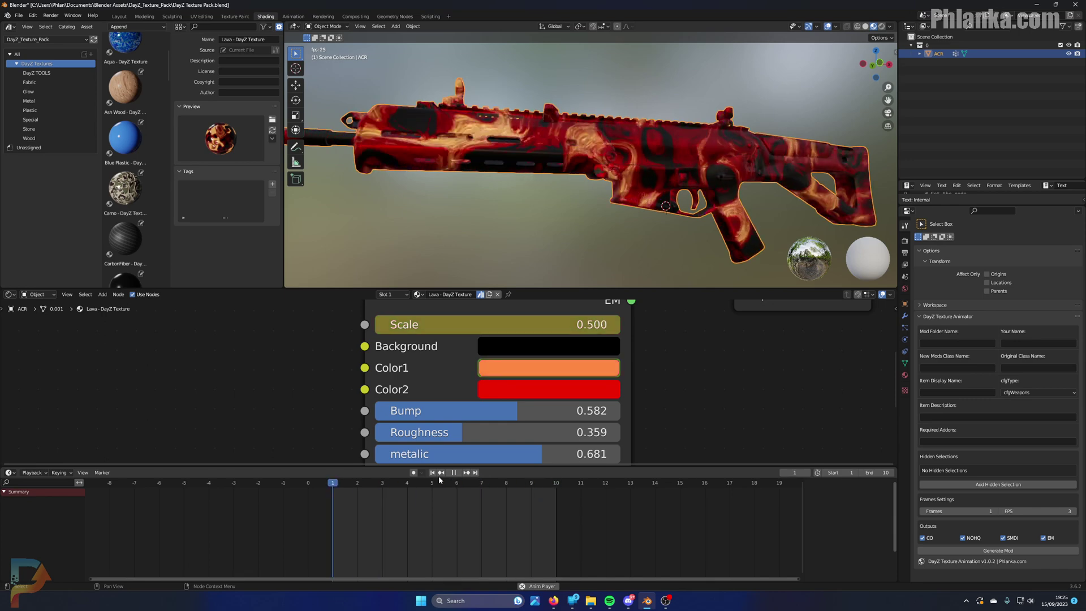
pyautogui.press('space')
pyautogui.click(407, 484)
pyautogui.moveTo(408, 484); pyautogui.dragTo(333, 485)
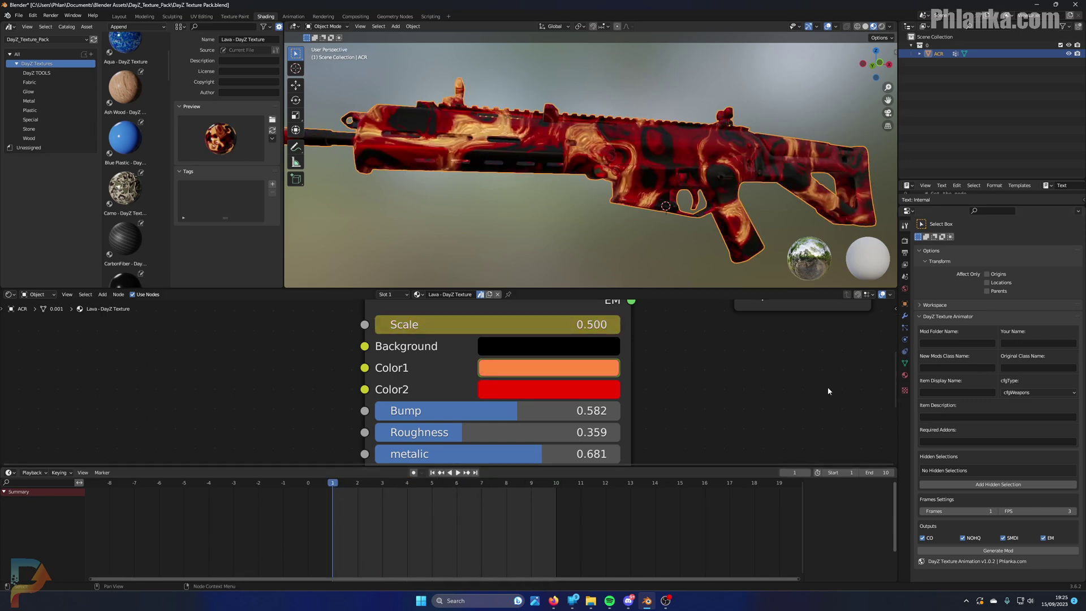
# In the DayZ Texture Animator settings, set the mod folder name to YoutubeTutorial and enter the author's name.
pyautogui.scroll(-2, 772, 378)
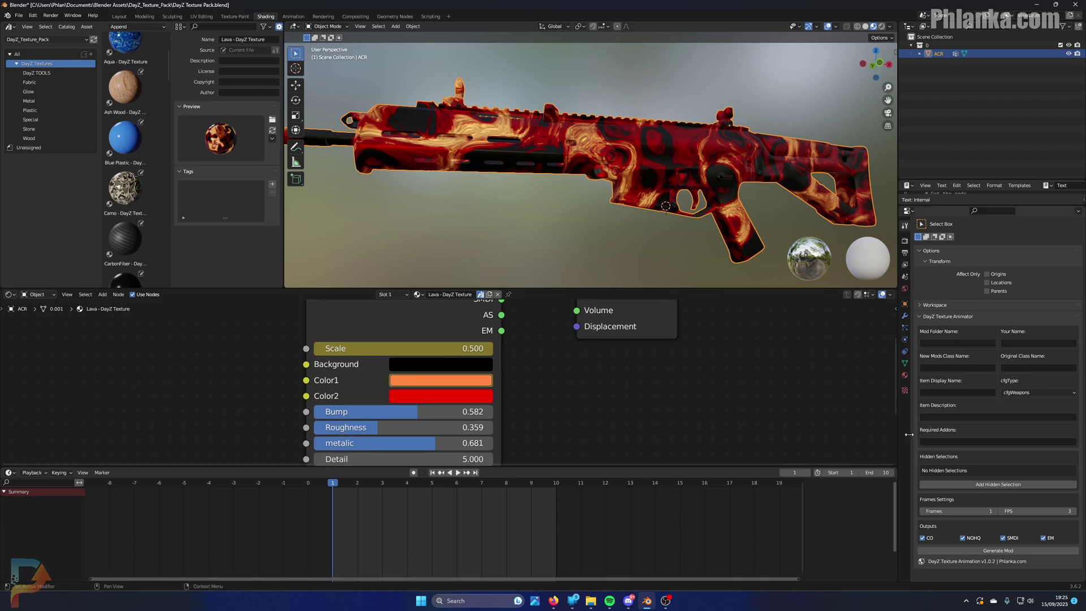
pyautogui.moveTo(909, 434); pyautogui.dragTo(872, 438)
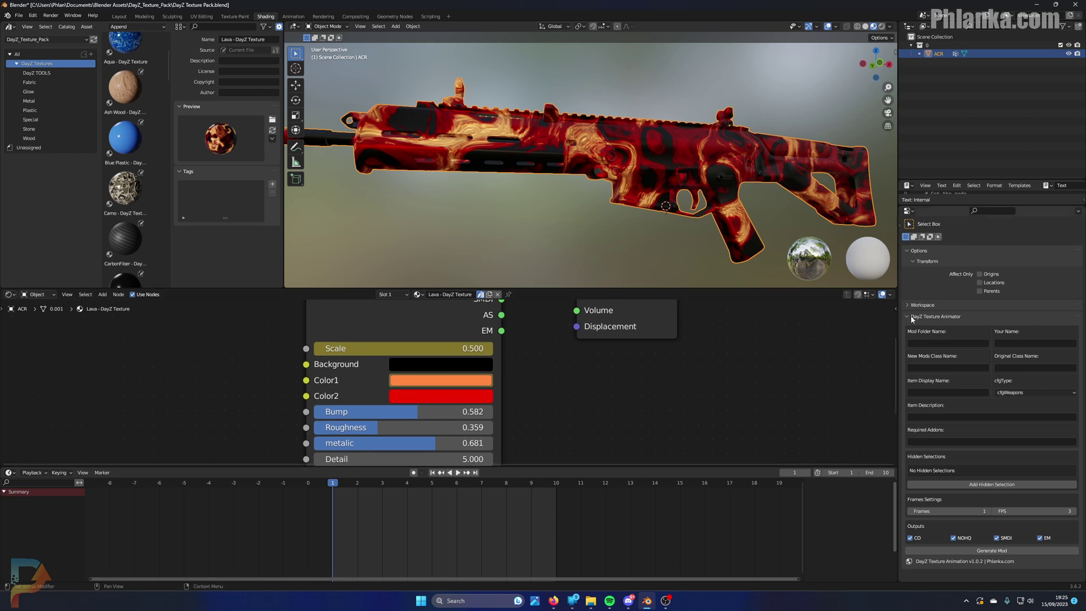
pyautogui.click(948, 344)
pyautogui.write('YoutubeB')
pyautogui.write('utpo')
pyautogui.click(1001, 343)
pyautogui.write('Phlanka')
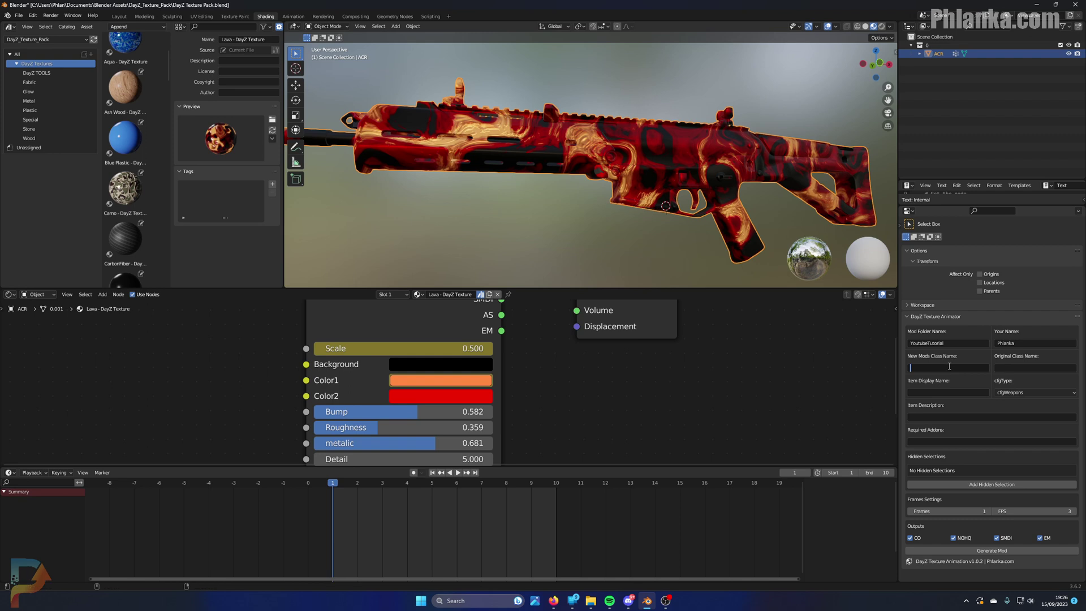
# Set the new mod's class name to Flash_ACR.
pyautogui.write('Flash_ACR')
pyautogui.scroll(4, 690, 168)
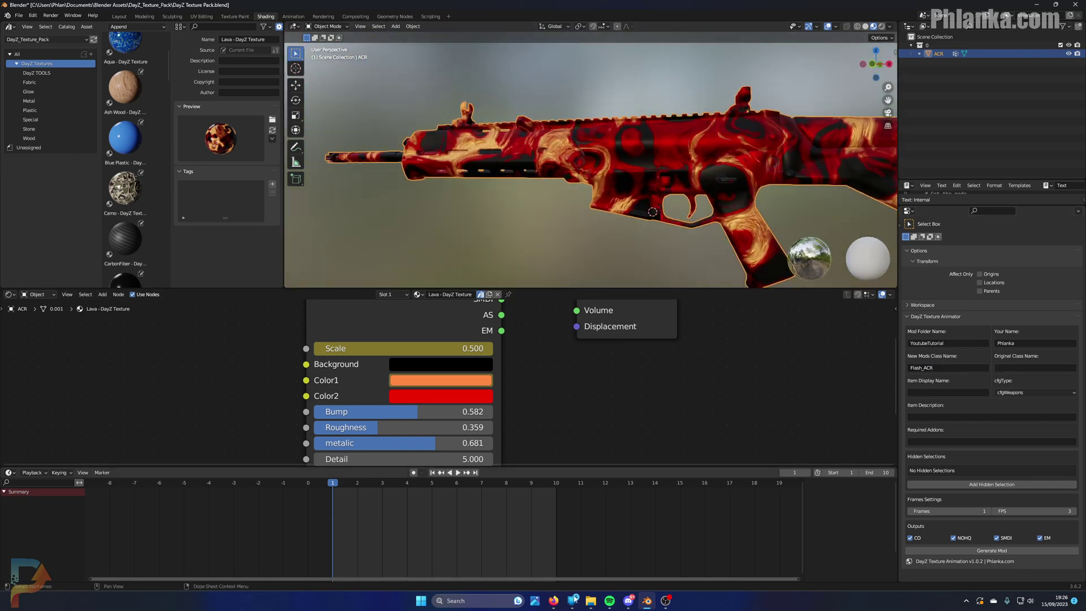
# Switch to File Explorer and open config.cpp from the ACR folder in the Desktop's Work directory.
pyautogui.click(590, 601)
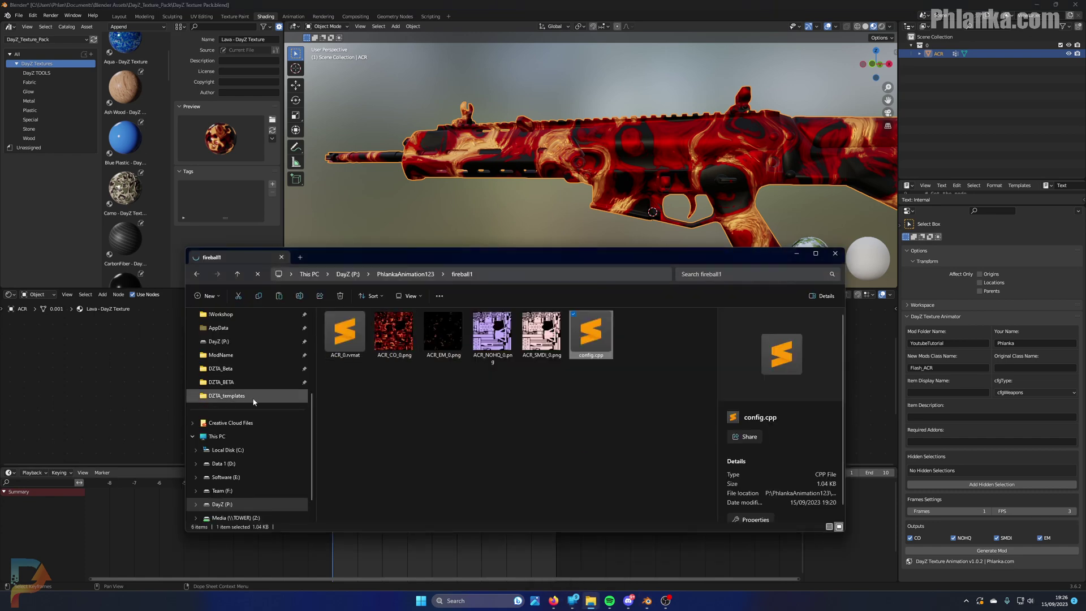
pyautogui.scroll(4, 249, 396)
pyautogui.click(227, 368)
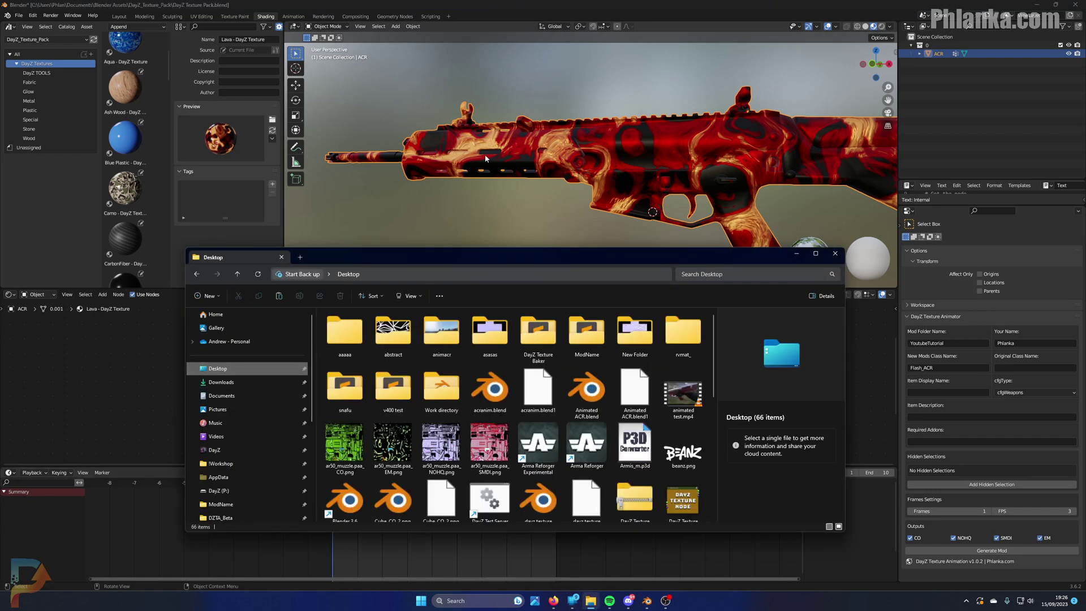
pyautogui.doubleClick(437, 387)
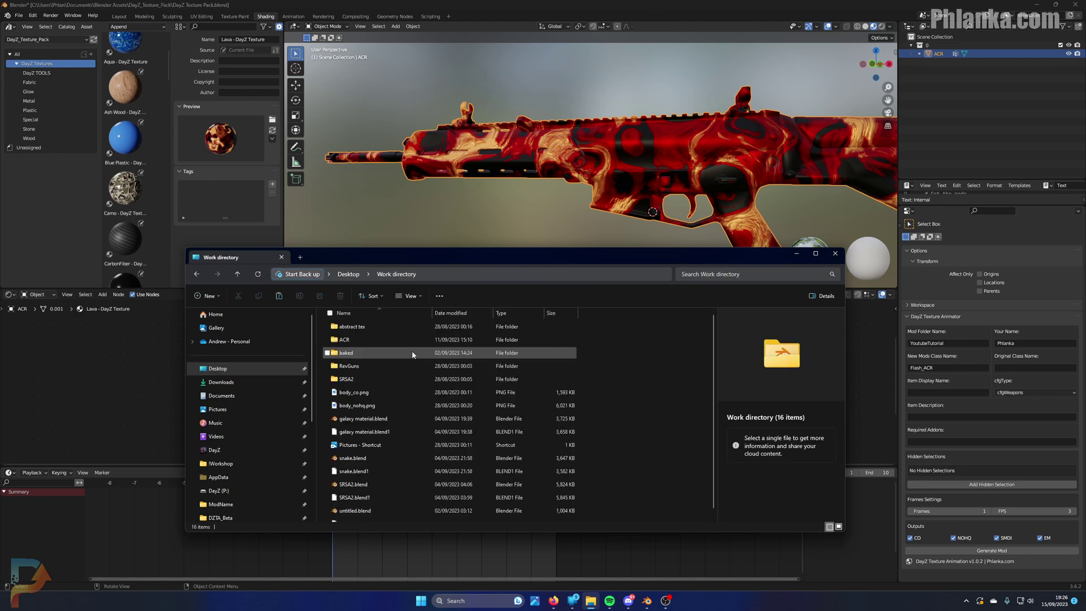
pyautogui.doubleClick(387, 339)
pyautogui.moveTo(437, 260); pyautogui.dragTo(443, 256)
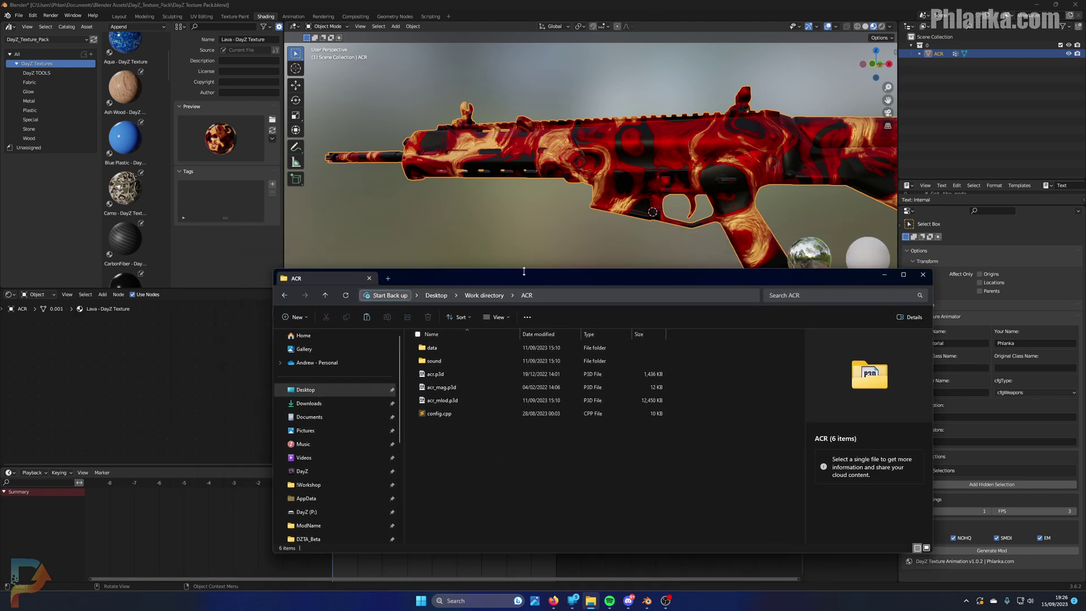
pyautogui.doubleClick(439, 414)
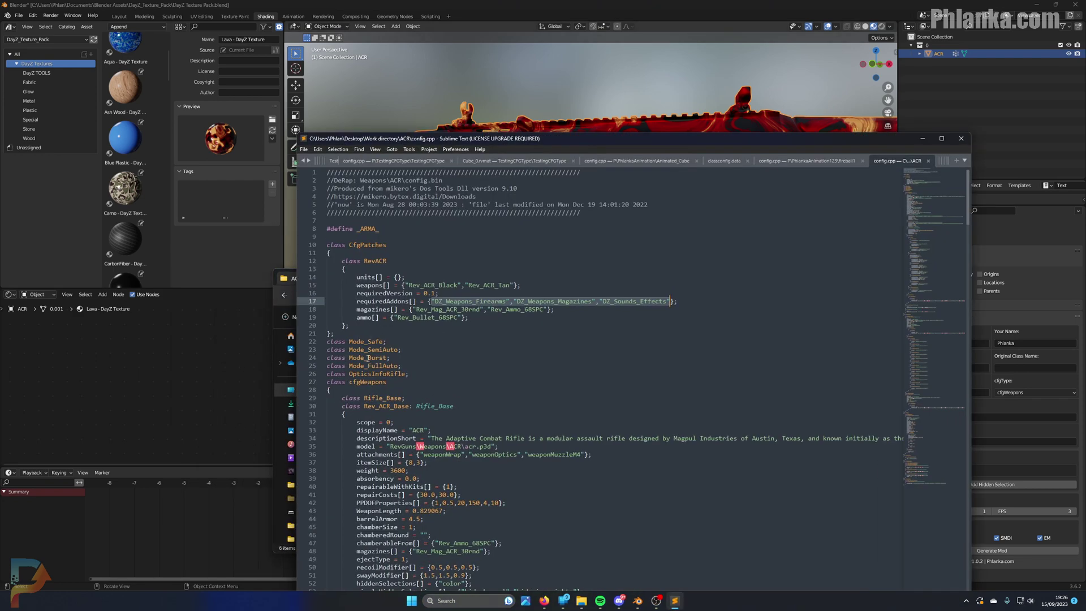
# Examine the cfgWeapons classes in config.cpp, folding the Rev_ACR_Base body to see which classes inherit from it.
pyautogui.click(344, 414)
pyautogui.scroll(-2, 373, 357)
pyautogui.moveTo(364, 359); pyautogui.dragTo(411, 358)
pyautogui.moveTo(411, 363)
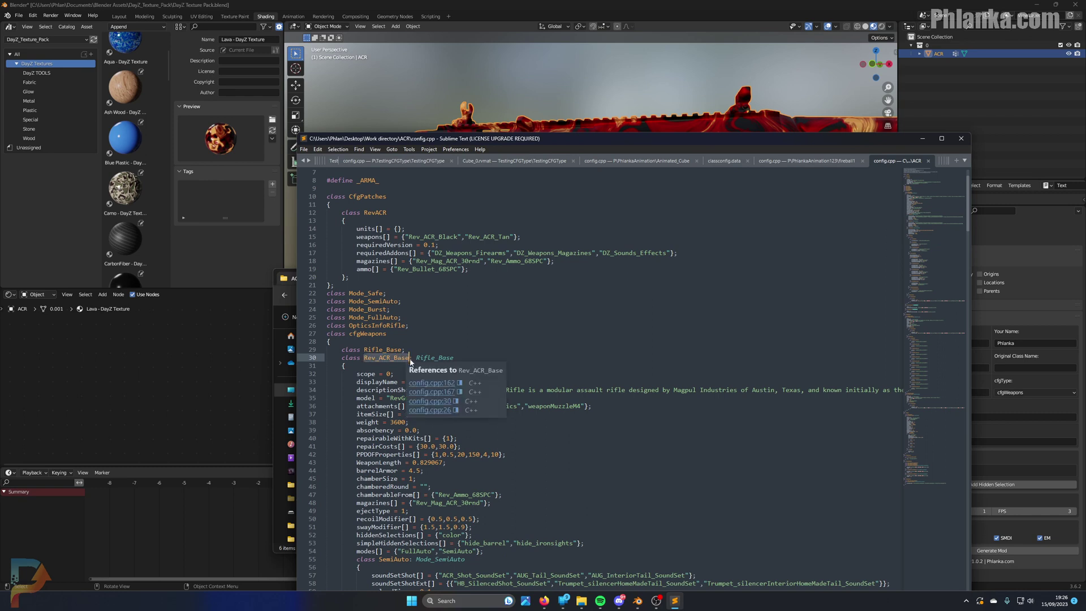
pyautogui.scroll(-3, 368, 317)
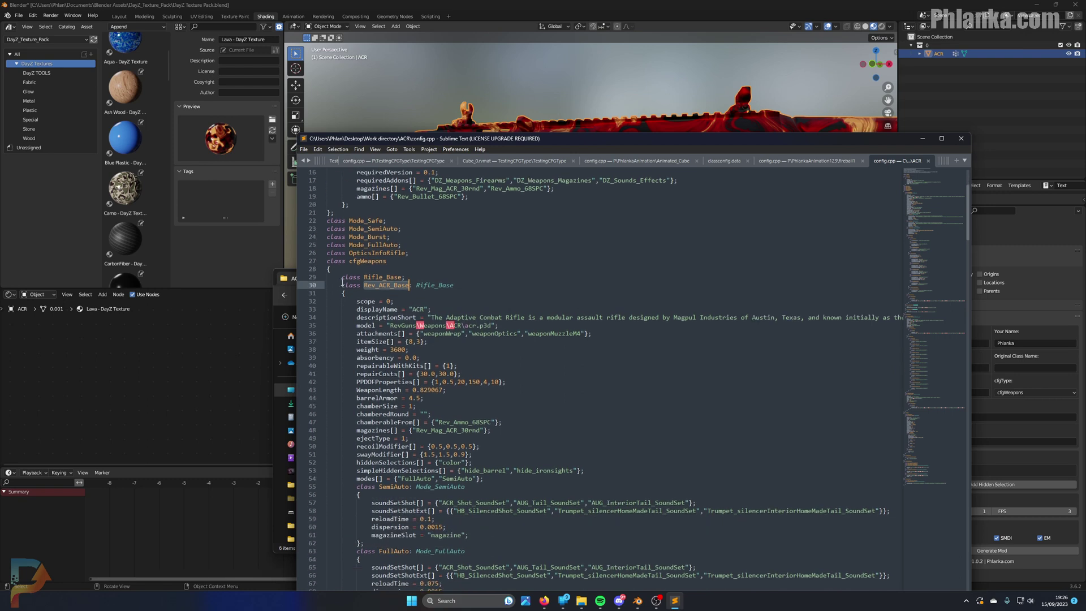
pyautogui.click(325, 295)
pyautogui.click(326, 295)
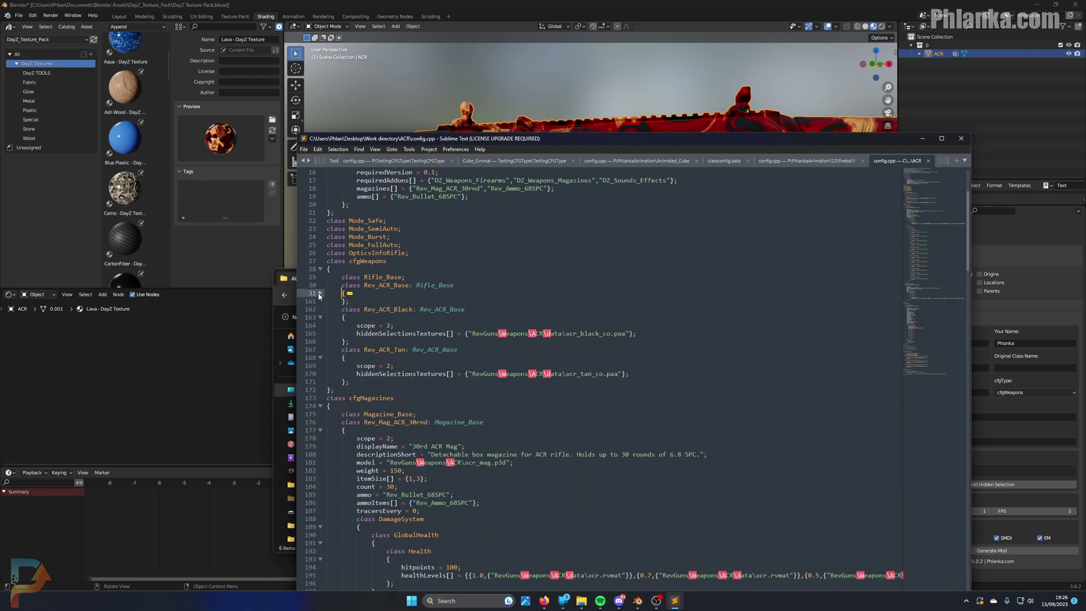
pyautogui.click(416, 310)
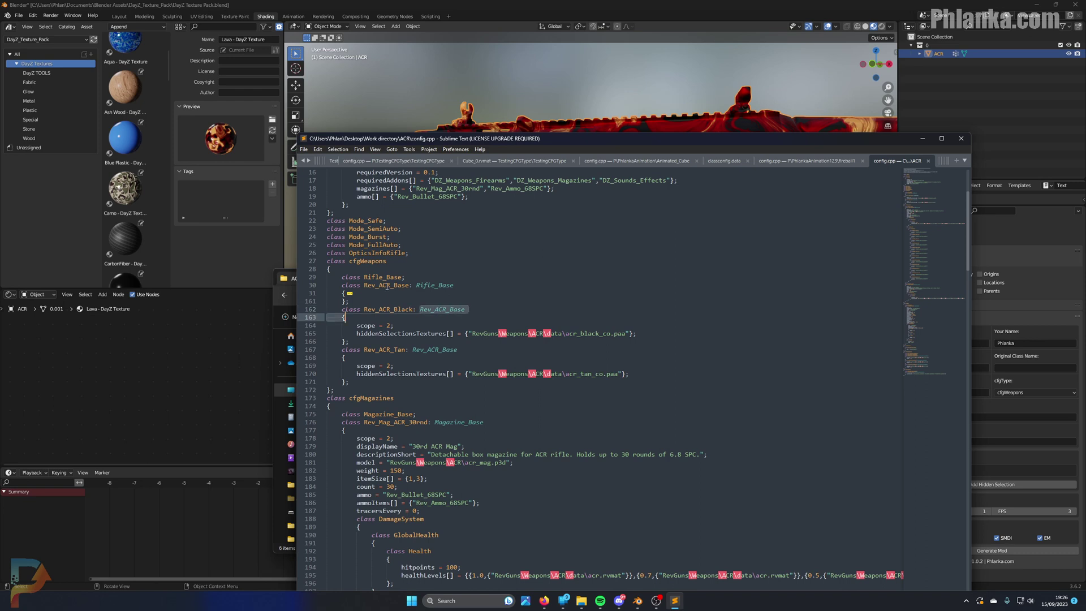
pyautogui.click(449, 304)
# Copy Rev_ACR_Black from the config into Blender as the original class name, and set the item display name to A Flashing ACR.
pyautogui.doubleClick(390, 311)
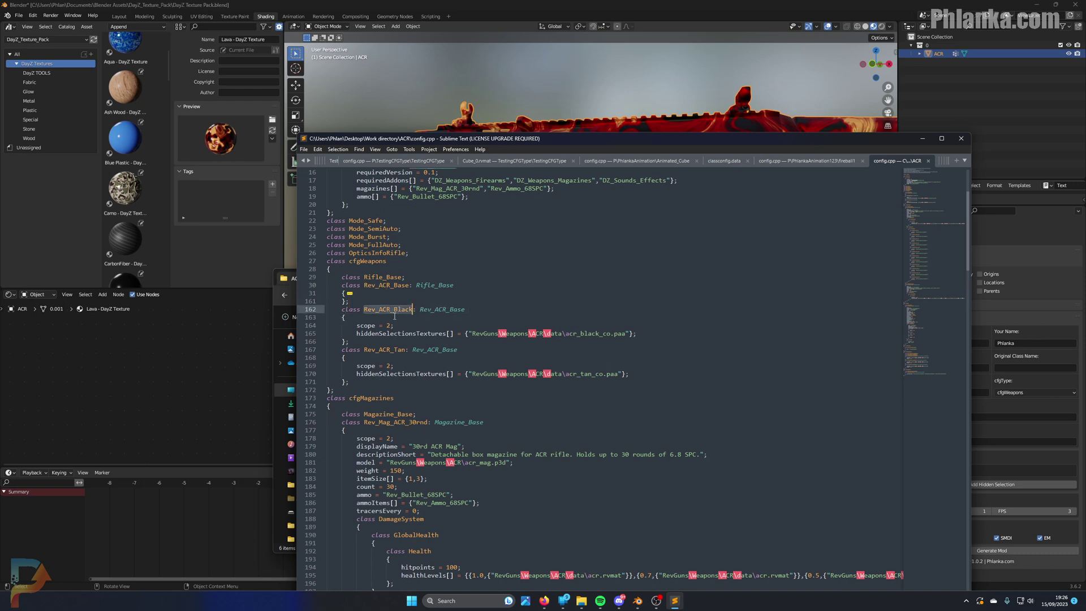
pyautogui.rightClick(391, 311)
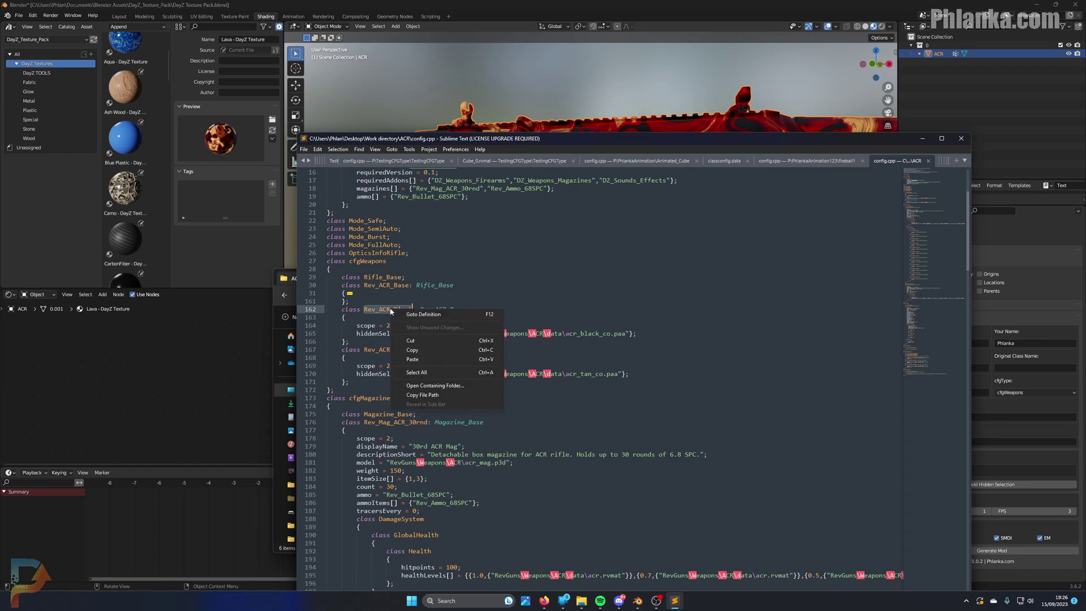
pyautogui.click(419, 351)
pyautogui.click(1001, 370)
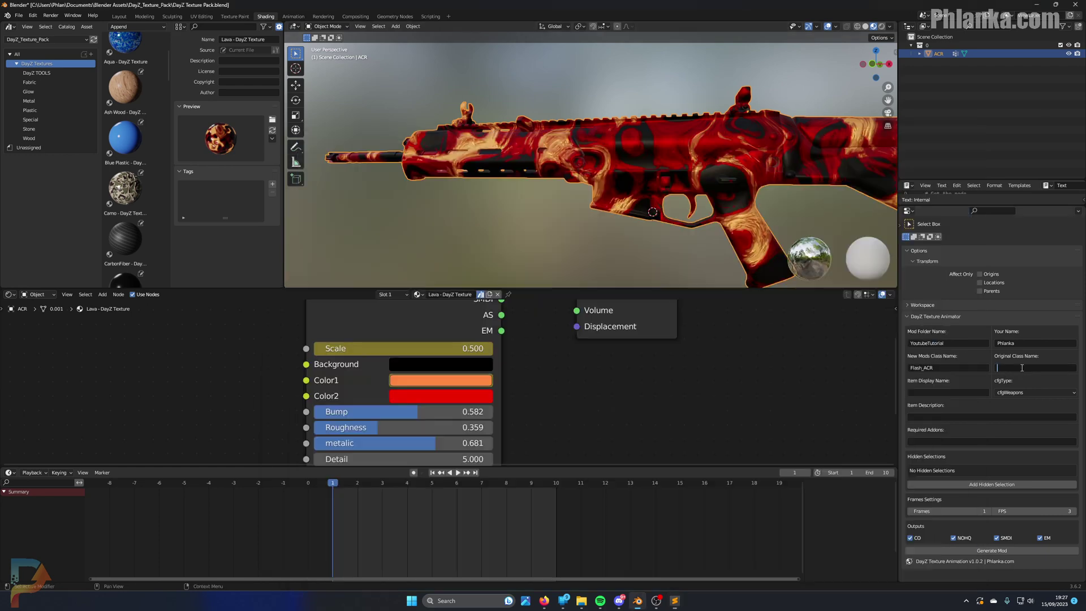
pyautogui.hotkey('ctrl', 'v')
pyautogui.click(941, 392)
pyautogui.write('A Flashing ACR')
# Try cfgMagazines and cfgVehicles as the cfgType, and return it to cfgWeapons.
pyautogui.click(1010, 392)
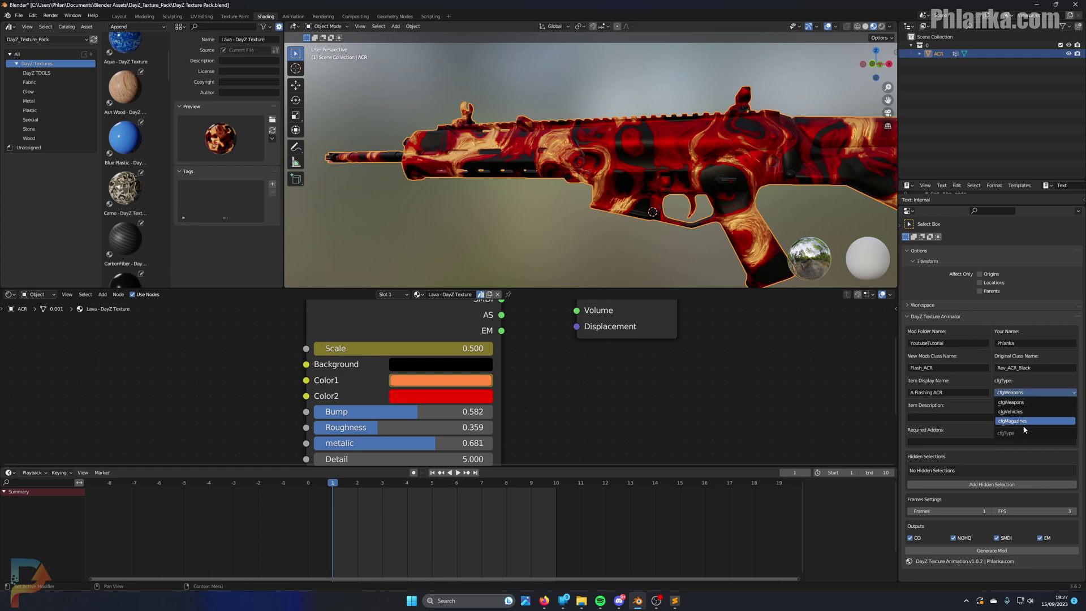
pyautogui.click(1012, 421)
pyautogui.click(1027, 393)
pyautogui.click(1010, 411)
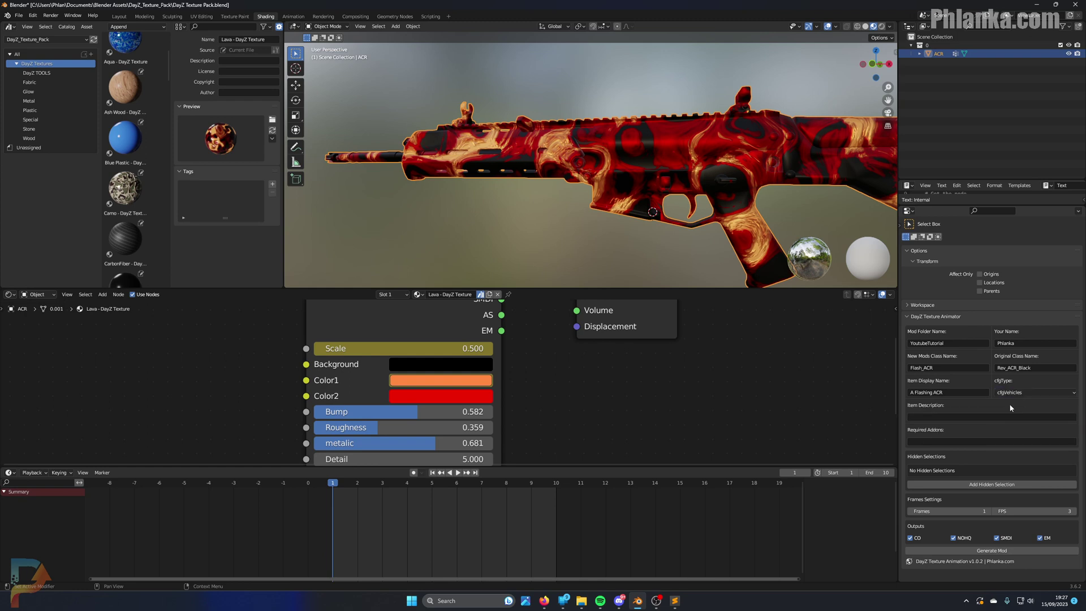
pyautogui.click(1007, 392)
pyautogui.click(1004, 402)
# Write an item description that asks players to subscribe to the author's channel on youtube.
pyautogui.click(975, 416)
pyautogui.write('Subscripbe to phalna')
pyautogui.press('BackSpace')
pyautogui.press('BackSpace')
pyautogui.press('BackSpace')
pyautogui.write('lanka on youtu')
pyautogui.press('BackSpace')
pyautogui.press('BackSpace')
pyautogui.press('BackSpace')
pyautogui.write('tub')
# Copy the requiredAddons entries "DZ_Weapons_Firearms","DZ_Weapons_Magazines","DZ_Sounds_Effects" from config.cpp into the add-on's required addons.
pyautogui.click(930, 440)
pyautogui.click(673, 602)
pyautogui.scroll(1, 415, 380)
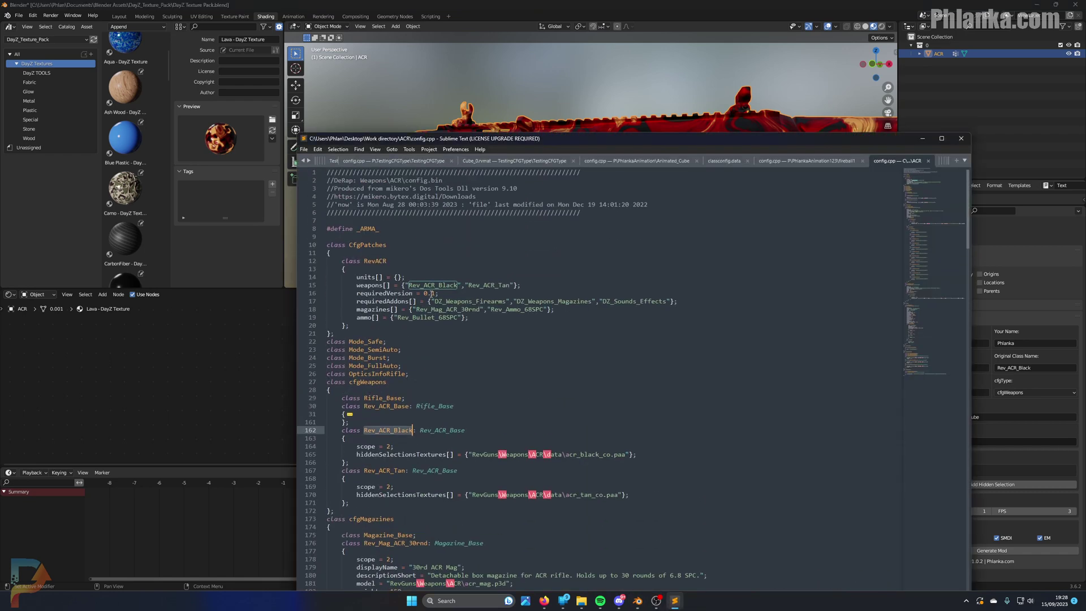
pyautogui.moveTo(431, 301); pyautogui.dragTo(671, 300)
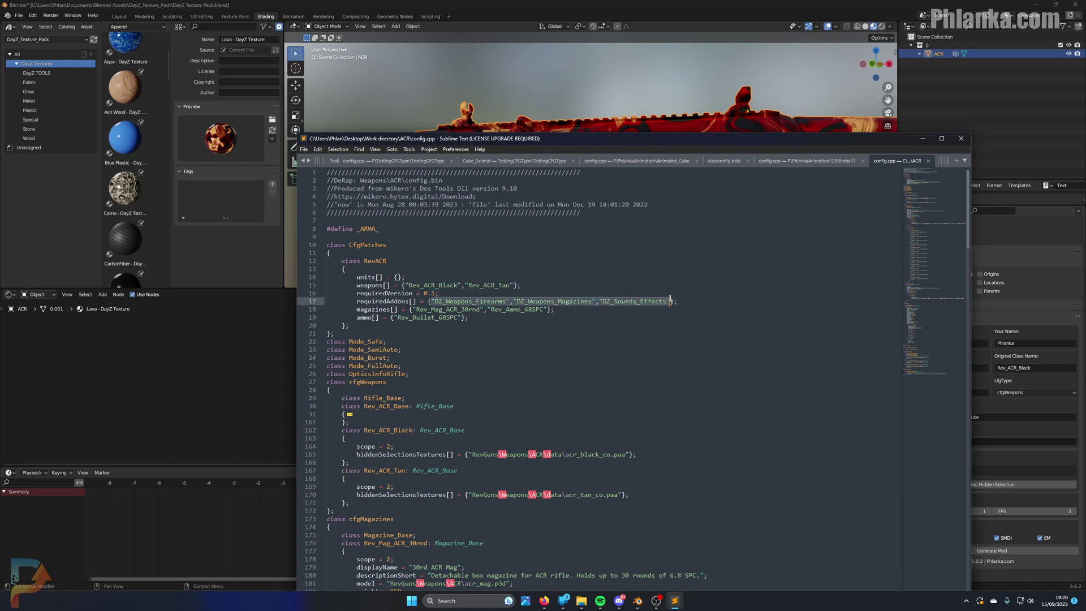
pyautogui.click(430, 302)
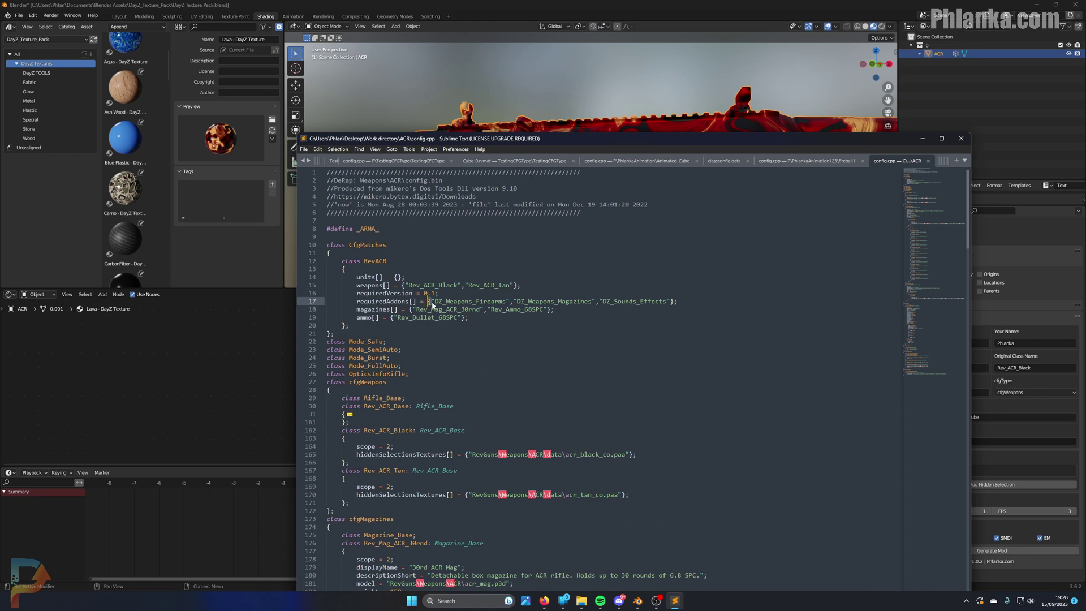
pyautogui.moveTo(431, 301); pyautogui.dragTo(671, 301)
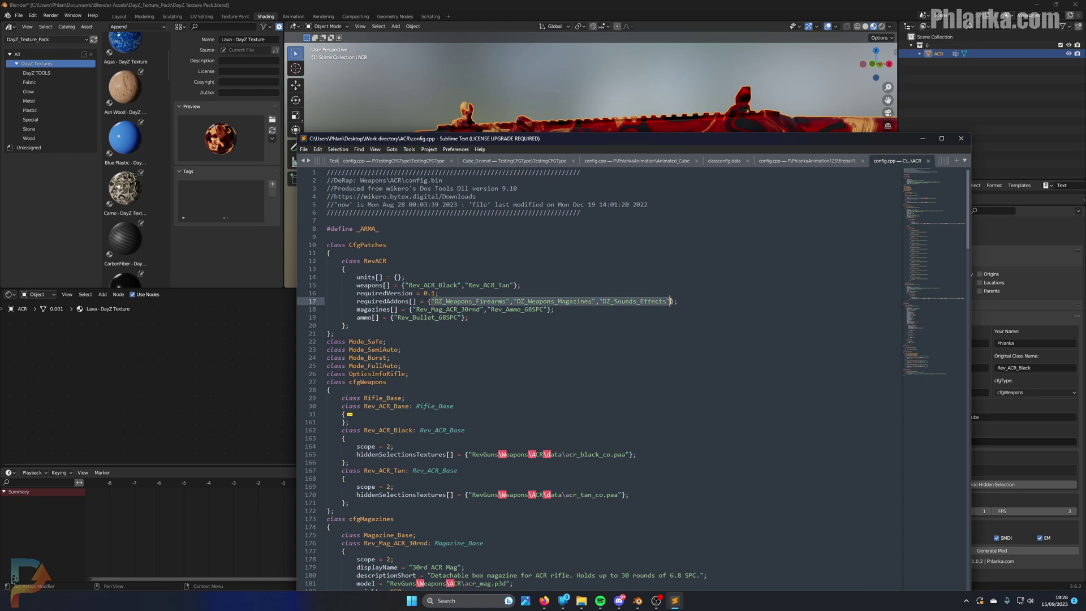
pyautogui.click(1015, 426)
pyautogui.click(1011, 442)
pyautogui.hotkey('ctrl', 'v')
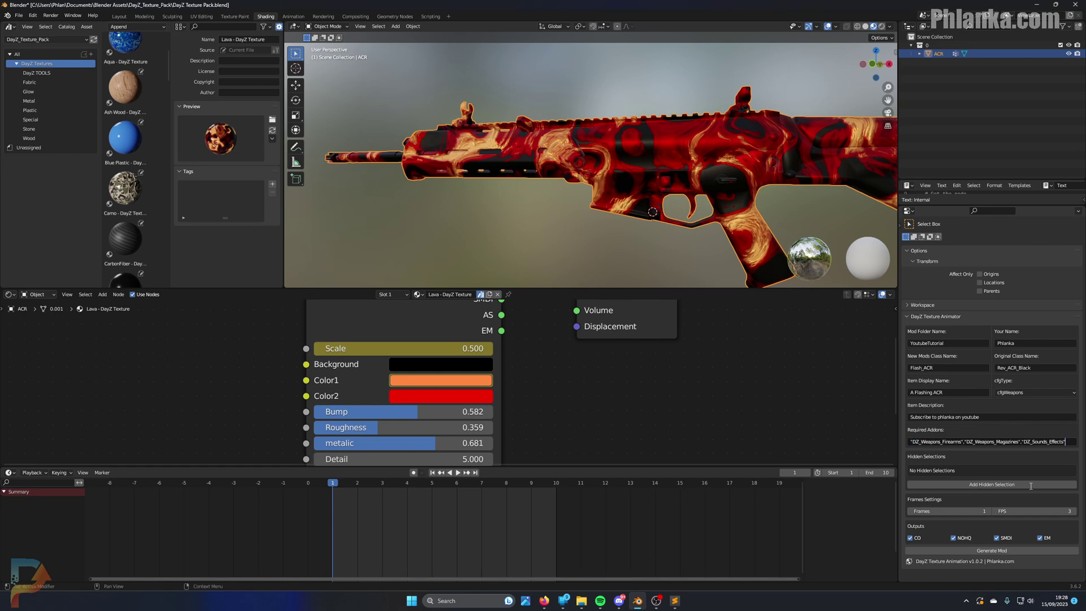
pyautogui.press('Return')
# In config.cpp, expand the cfgWeapons class and copy the color entry of the hiddenSelections line in Rev_ACR_Base.
pyautogui.hotkey('alt', 'Tab')
pyautogui.scroll(-2, 321, 343)
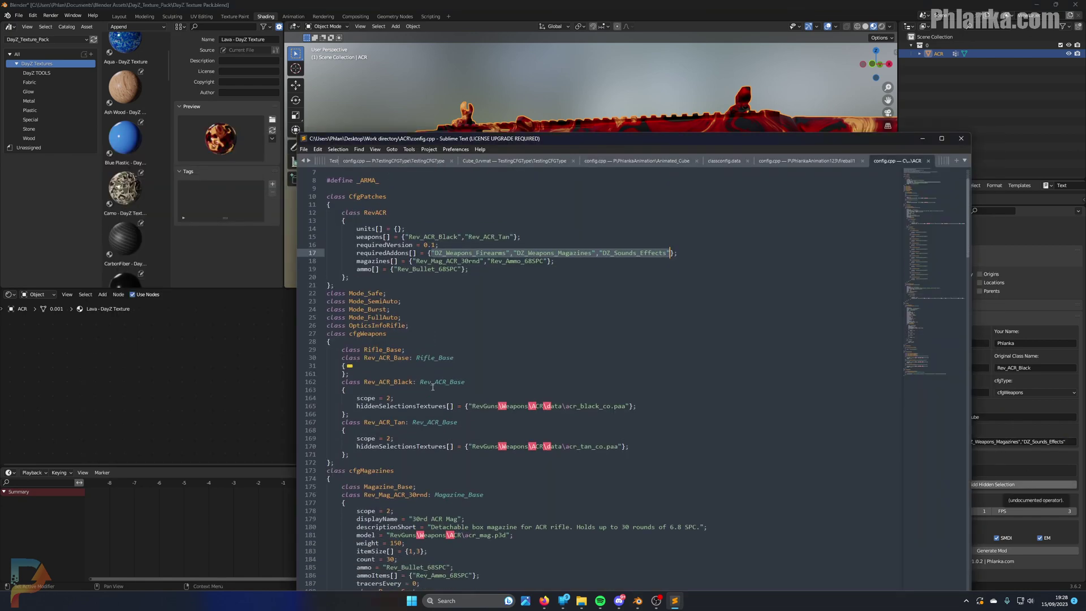
pyautogui.click(321, 342)
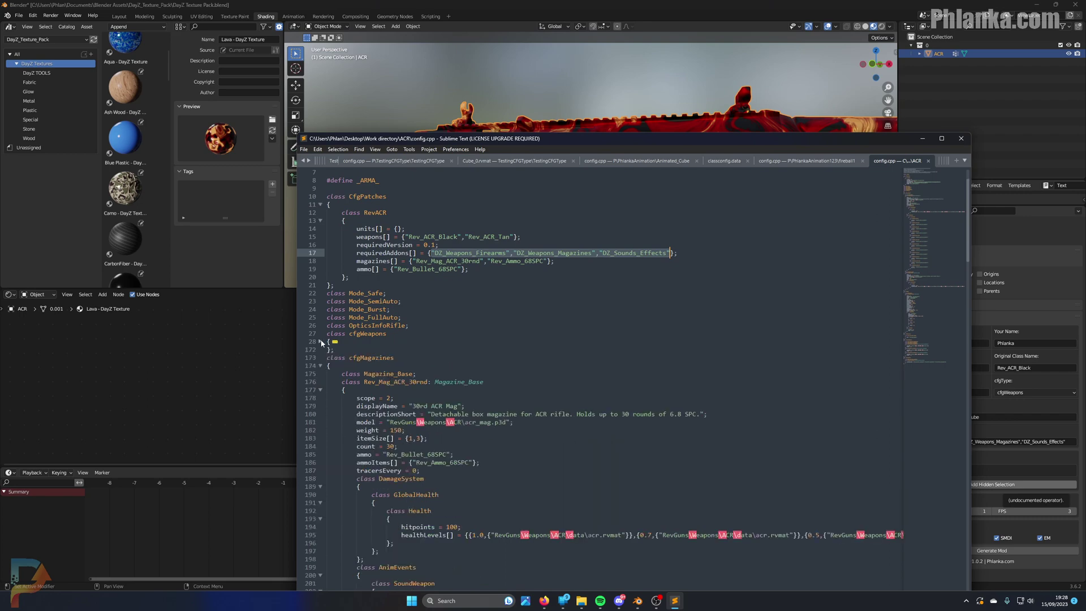
pyautogui.click(321, 341)
pyautogui.scroll(-3, 329, 360)
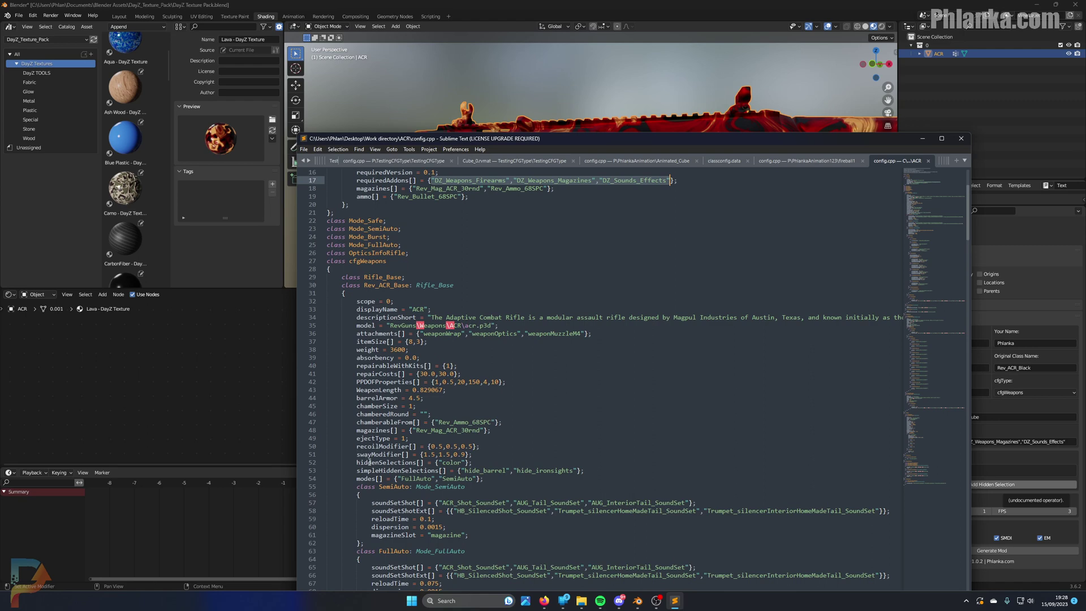
pyautogui.click(389, 462)
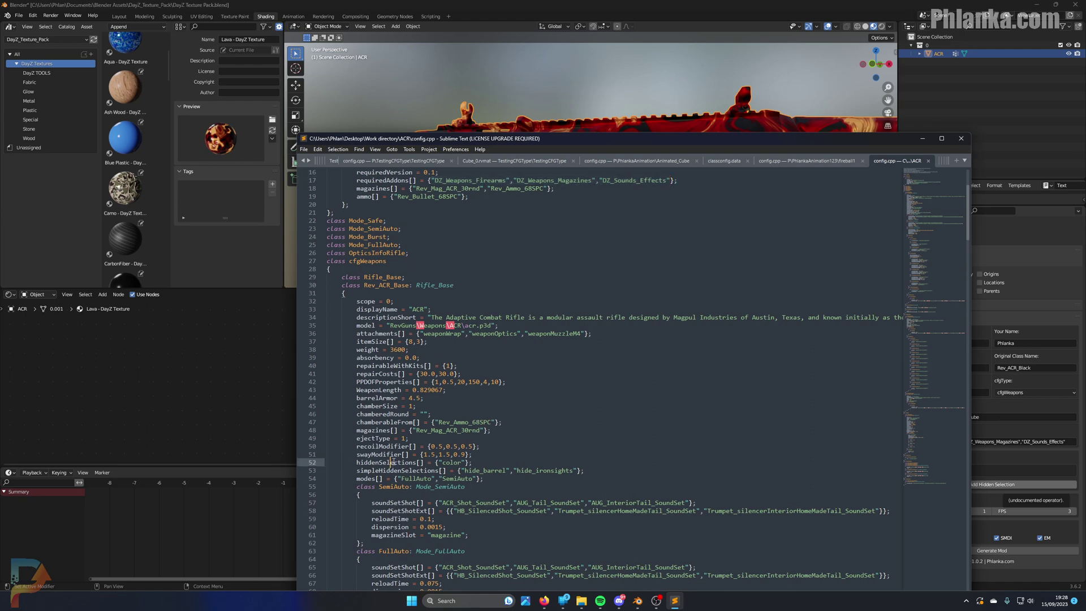
pyautogui.doubleClick(445, 463)
# Add a hidden selection named color in Blender and assign the ACR object to it.
pyautogui.click(616, 138)
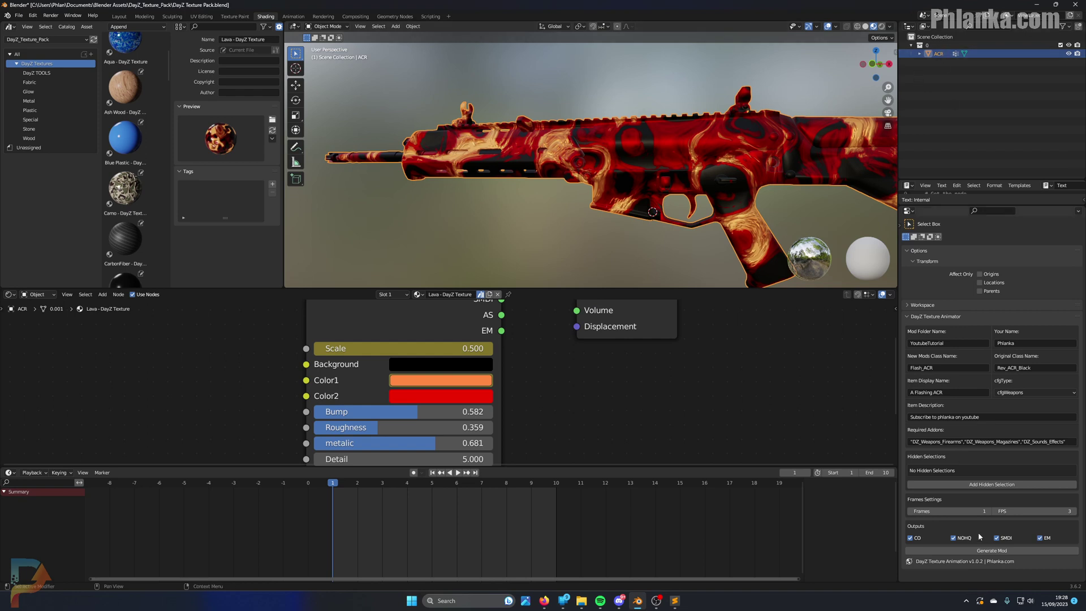
pyautogui.click(956, 485)
pyautogui.click(956, 482)
pyautogui.hotkey('ctrl', 'v')
pyautogui.click(1032, 485)
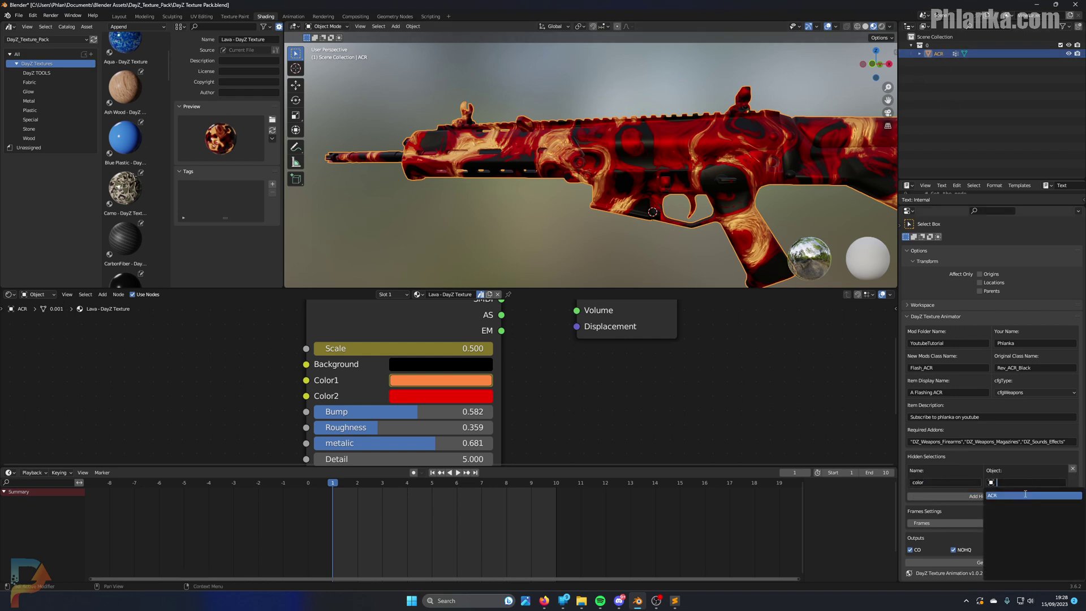
pyautogui.click(1006, 492)
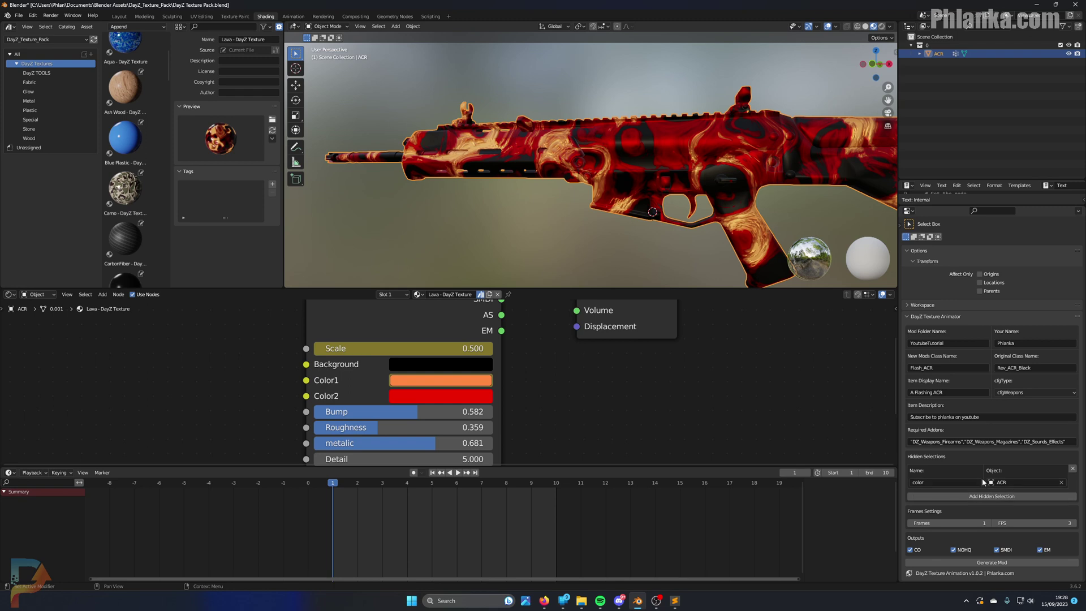
# Set the animator's frame count to 10 and its FPS to 10.
pyautogui.click(987, 523)
pyautogui.click(986, 524)
pyautogui.click(986, 523)
pyautogui.click(991, 525)
pyautogui.click(990, 525)
pyautogui.click(990, 526)
pyautogui.click(990, 526)
pyautogui.click(991, 526)
pyautogui.click(1060, 523)
pyautogui.press('Return')
pyautogui.click(1028, 523)
pyautogui.write('10')
pyautogui.press('Return')
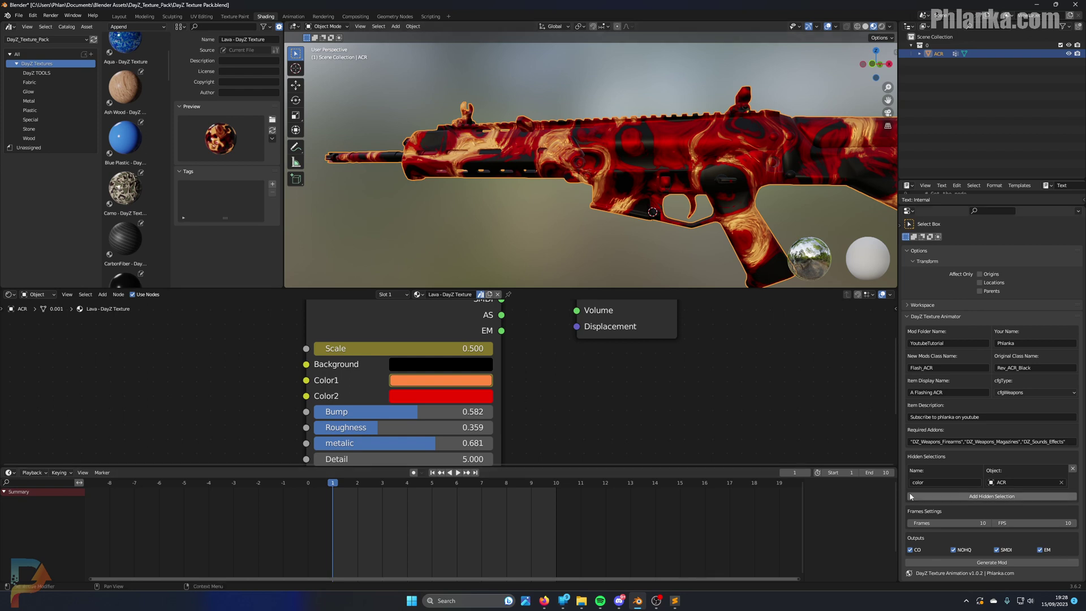
# Switch the CO, NOHQ, SMDI and EM outputs off and back on.
pyautogui.click(911, 550)
pyautogui.click(955, 551)
pyautogui.click(999, 550)
pyautogui.click(1047, 551)
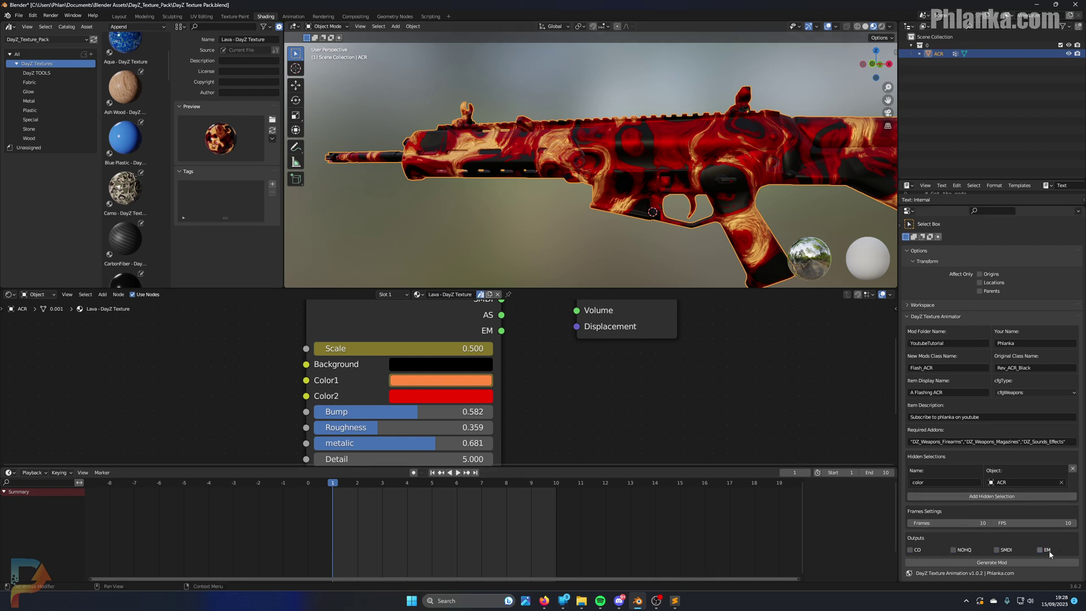
pyautogui.click(910, 550)
pyautogui.click(1045, 552)
# Lower the viewport lighting strength to darken the scene, and play back the animation to preview the rifle's glow.
pyautogui.click(890, 27)
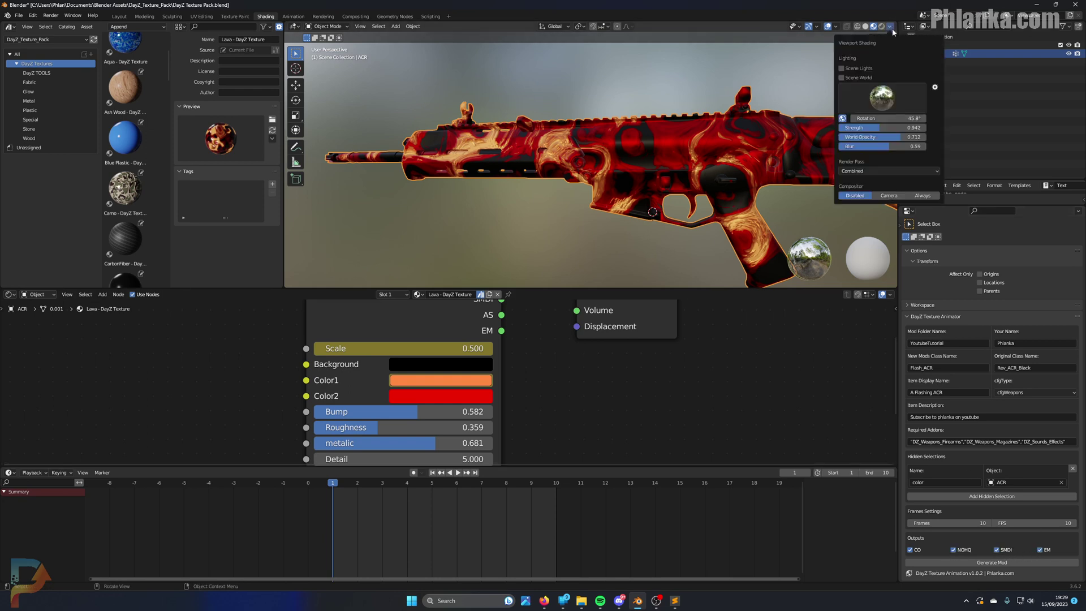
pyautogui.moveTo(883, 128); pyautogui.dragTo(843, 128)
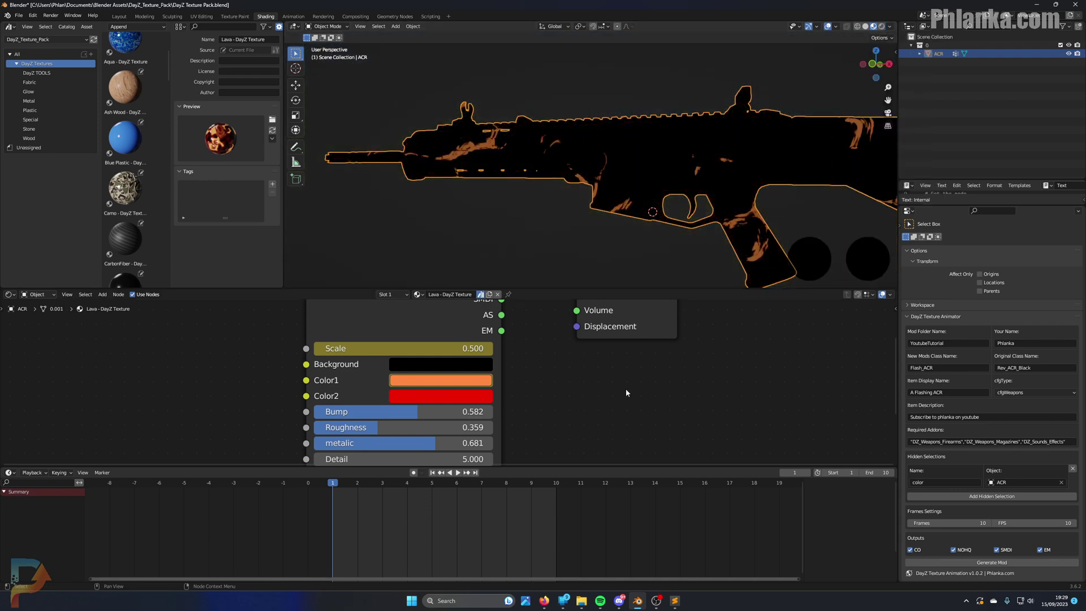
pyautogui.press('space')
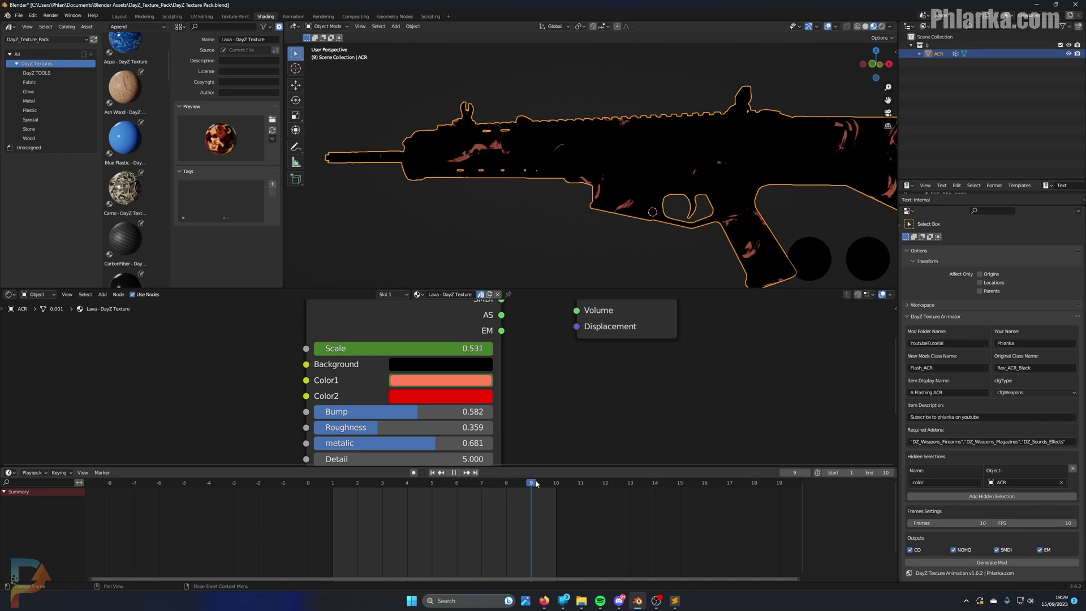
pyautogui.press('space')
# Set the lava material node's emission strength to 1.100.
pyautogui.scroll(-1, 525, 365)
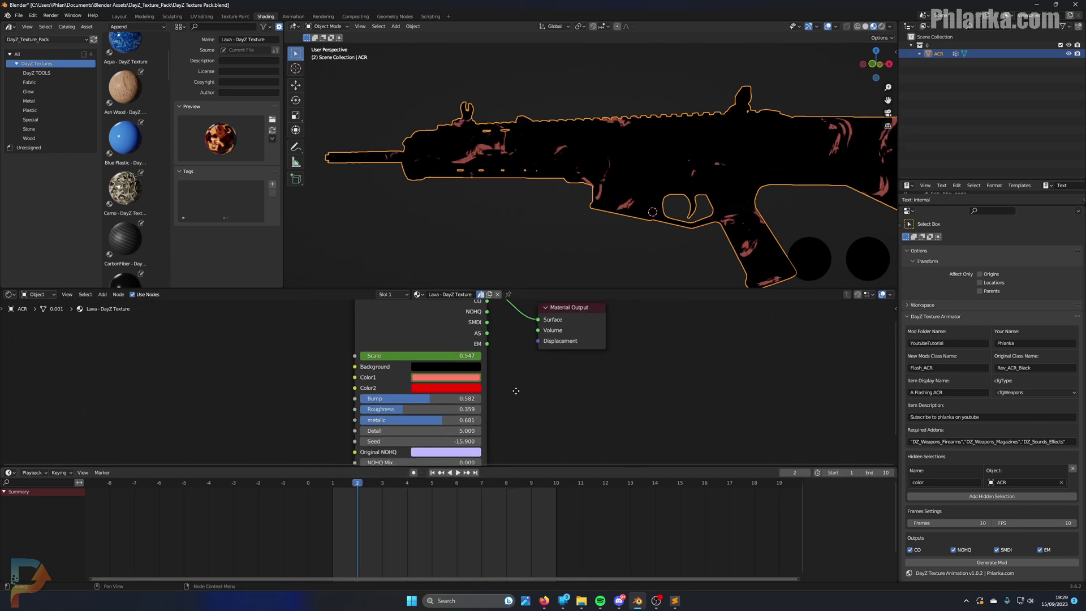
pyautogui.keyDown('shift'); pyautogui.scroll(-4, 539, 340); pyautogui.keyUp('shift')
pyautogui.scroll(2, 493, 411)
pyautogui.moveTo(494, 411); pyautogui.dragTo(472, 418)
pyautogui.scroll(-2, 431, 433)
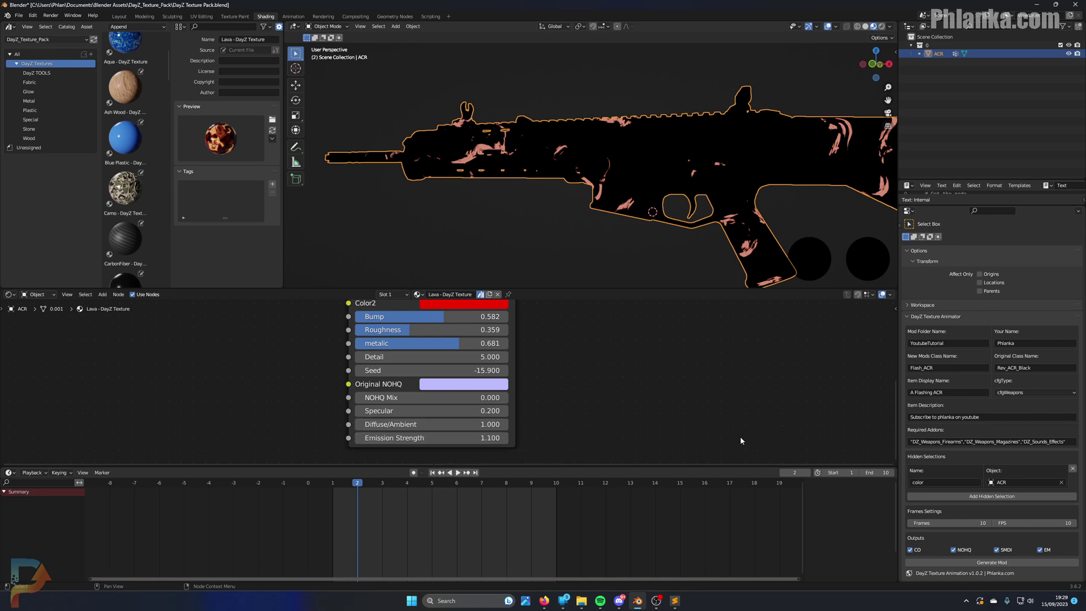
pyautogui.scroll(-4, 565, 362)
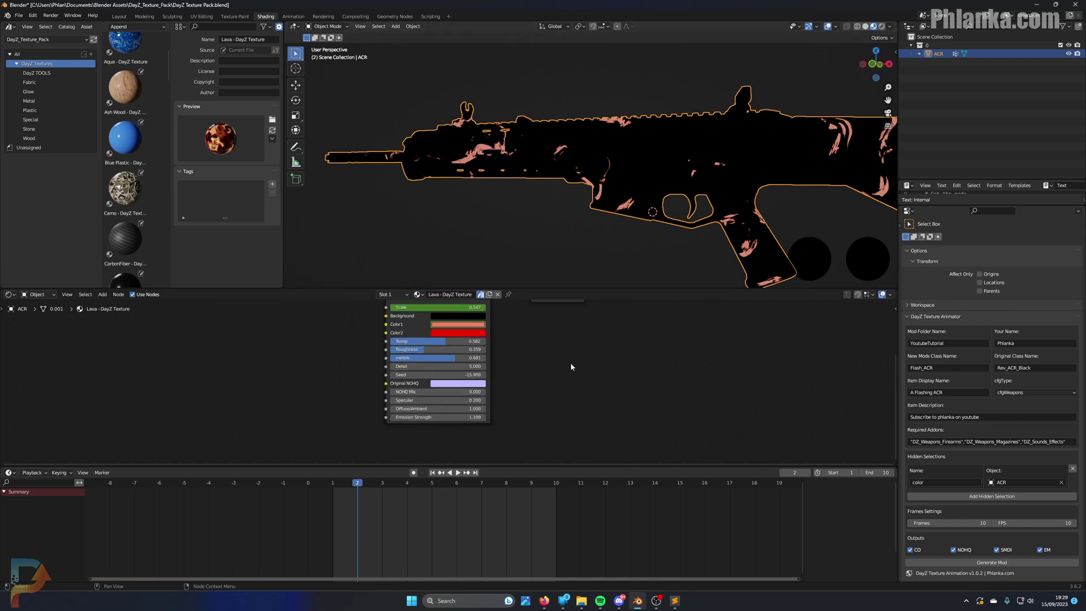
# Raise the viewport lighting strength to 0.712 and preview the rifle's material animation.
pyautogui.click(890, 26)
pyautogui.write('0.712')
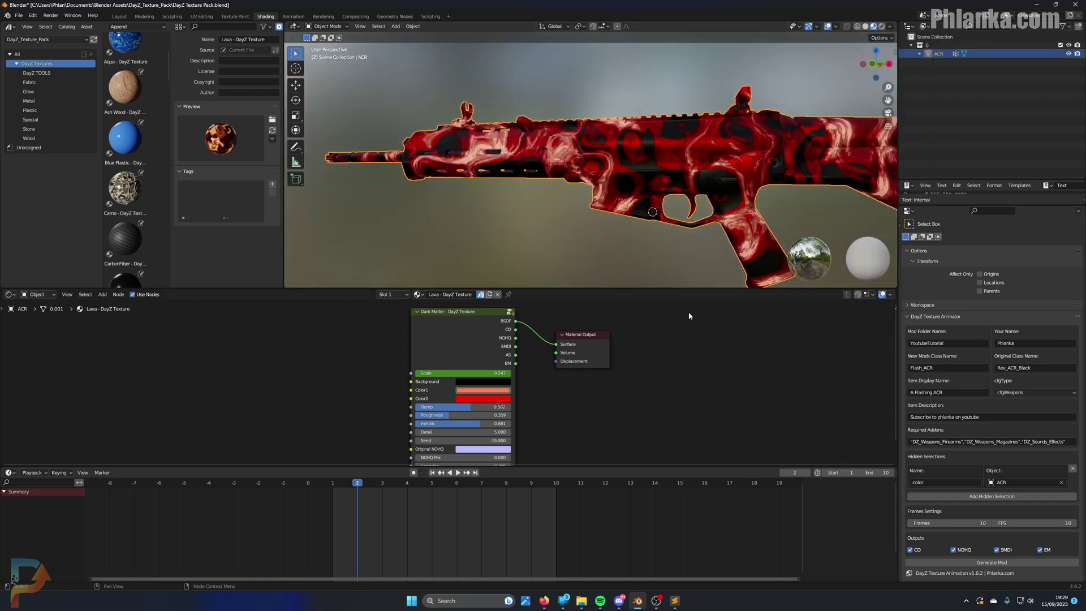
pyautogui.press('space')
pyautogui.press('space')
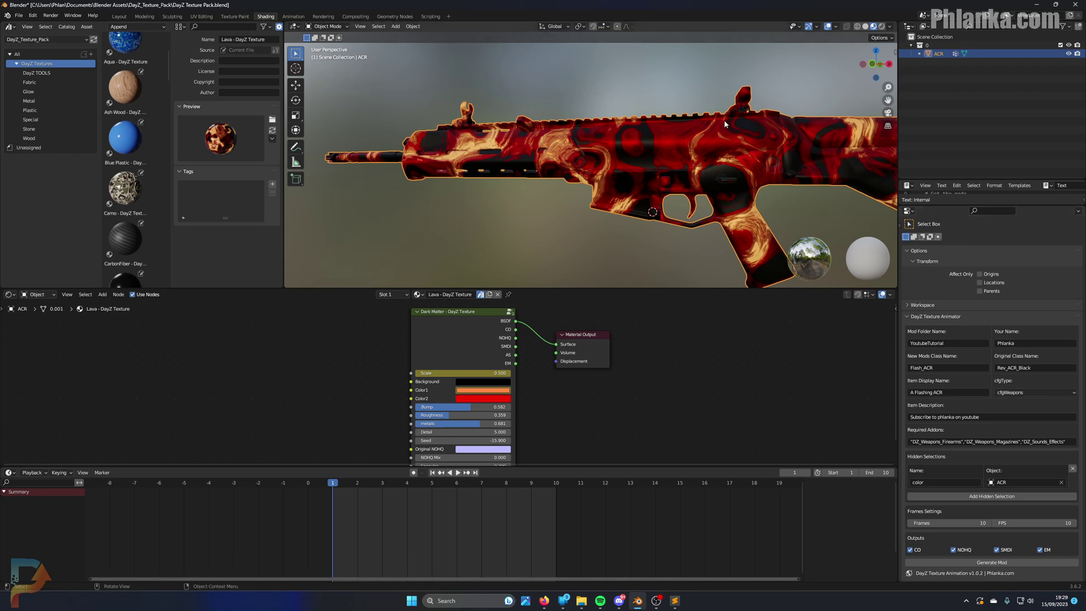
# Reselect the ACR rifle and generate the mod with the DayZ Texture Animator.
pyautogui.click(696, 254)
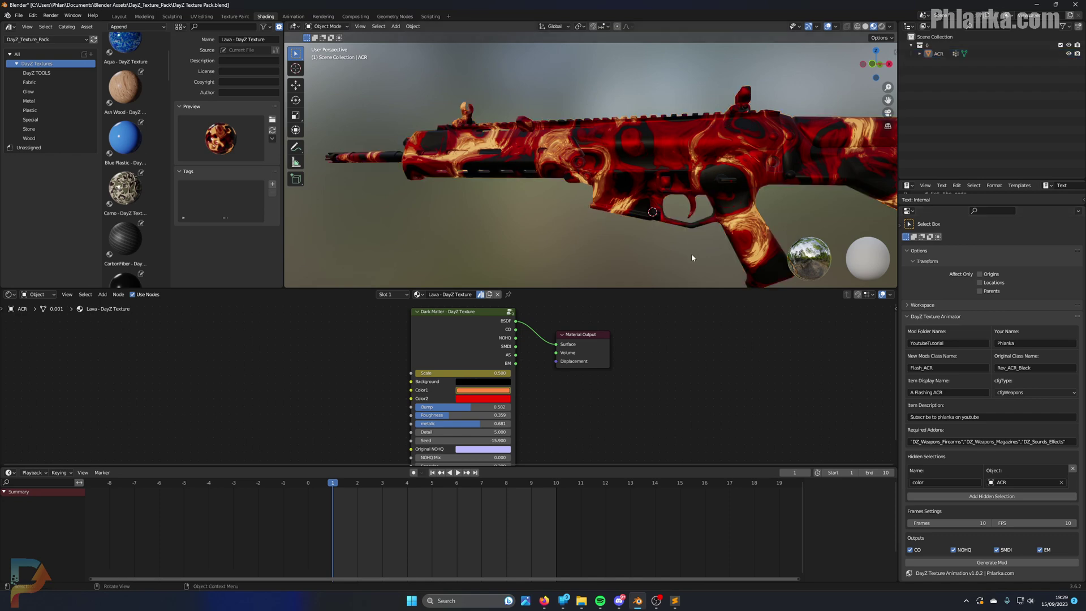
pyautogui.click(715, 219)
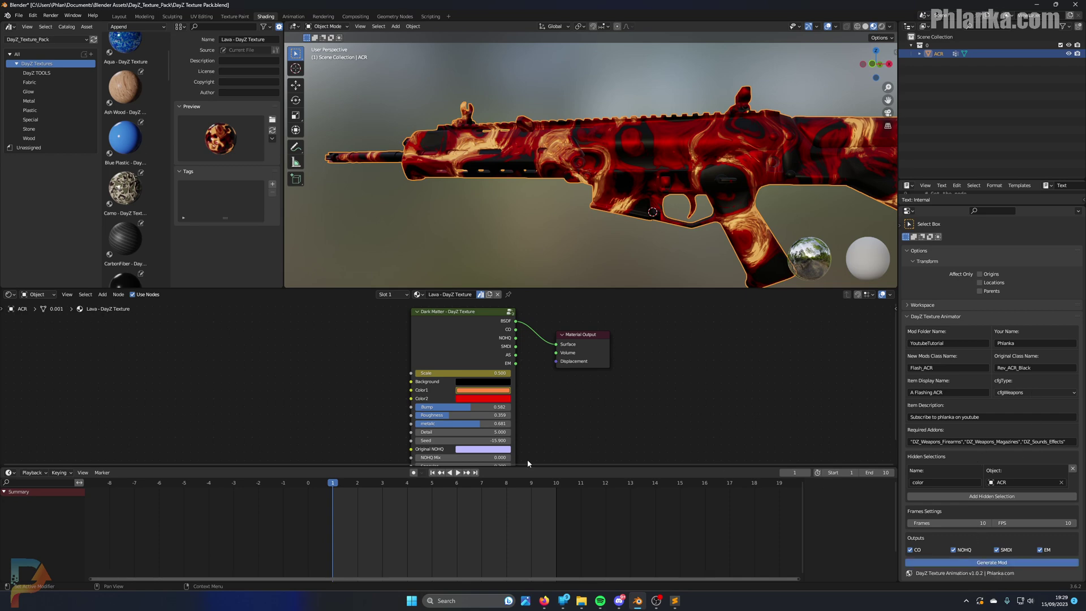
# Switch to File Explorer and open the generated YoutubeTutorial folder on the DayZ (P:) drive.
pyautogui.click(581, 601)
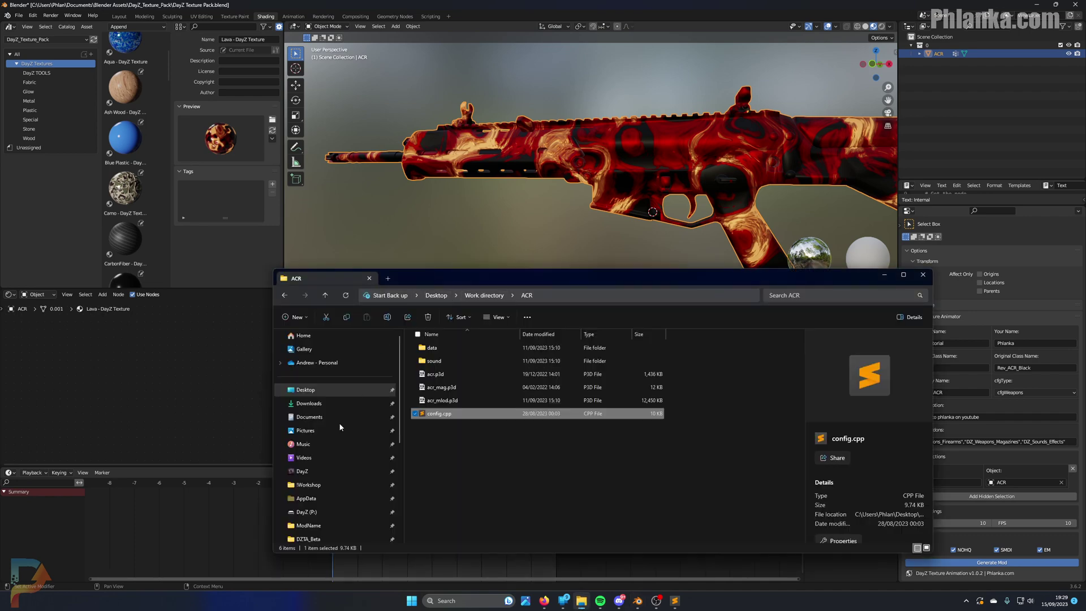
pyautogui.scroll(-5, 334, 453)
pyautogui.click(324, 509)
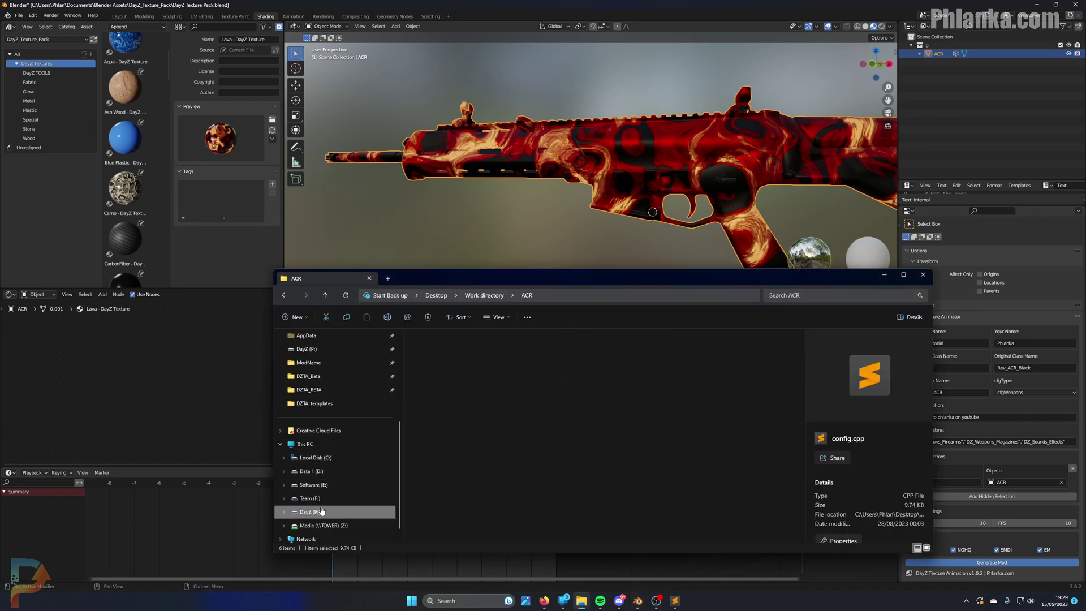
pyautogui.moveTo(857, 274); pyautogui.dragTo(765, 271)
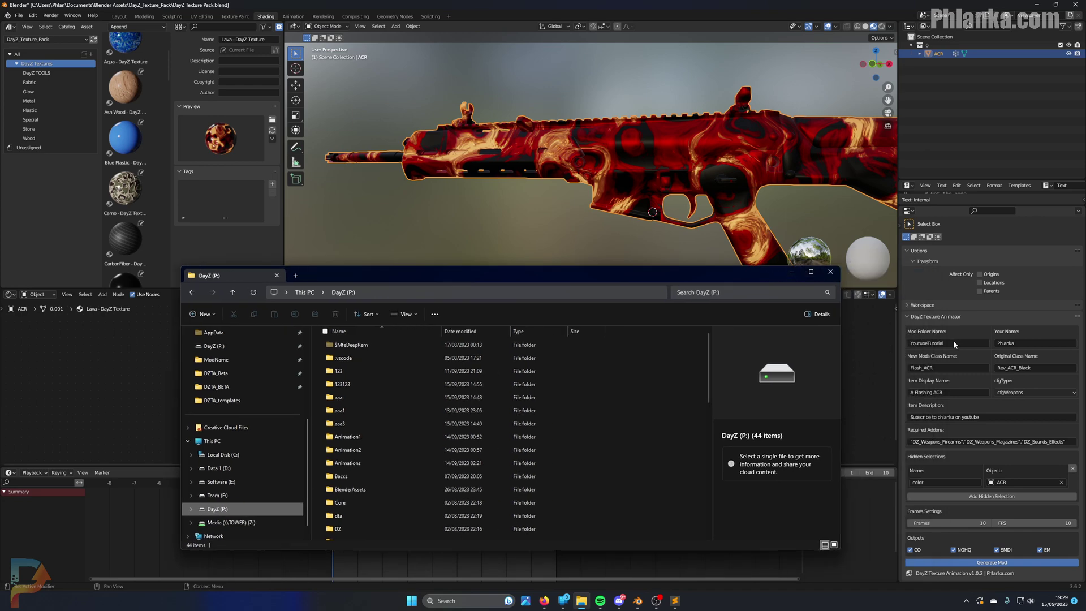
pyautogui.scroll(-10, 351, 498)
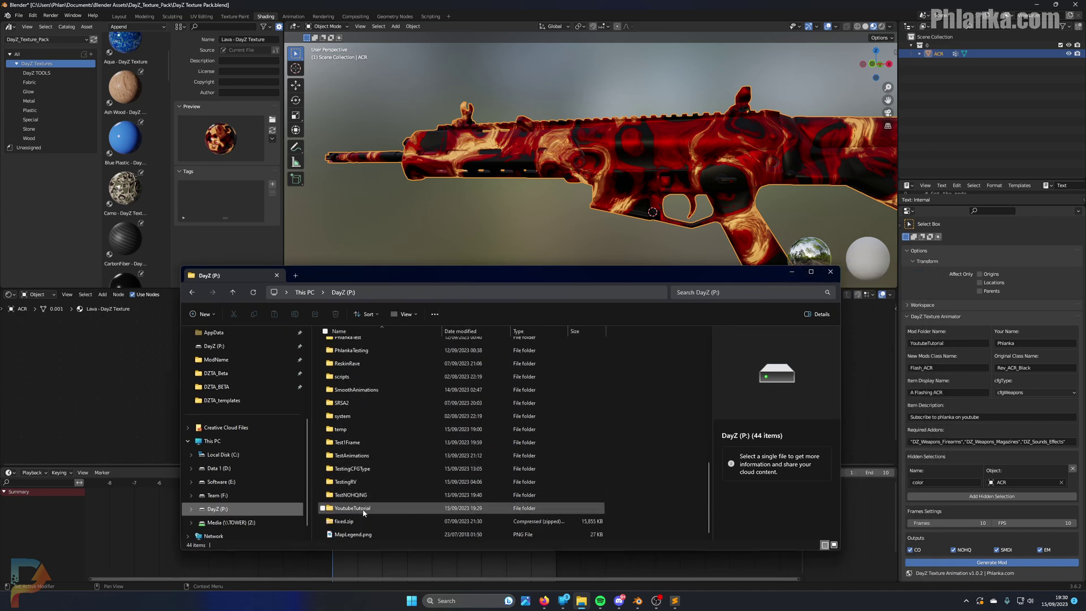
pyautogui.click(352, 508)
pyautogui.doubleClick(352, 509)
# Open the YoutubeTutorial folder's config.cpp, review its CfgPatches and CfgMods classes, and close the file.
pyautogui.doubleClick(341, 371)
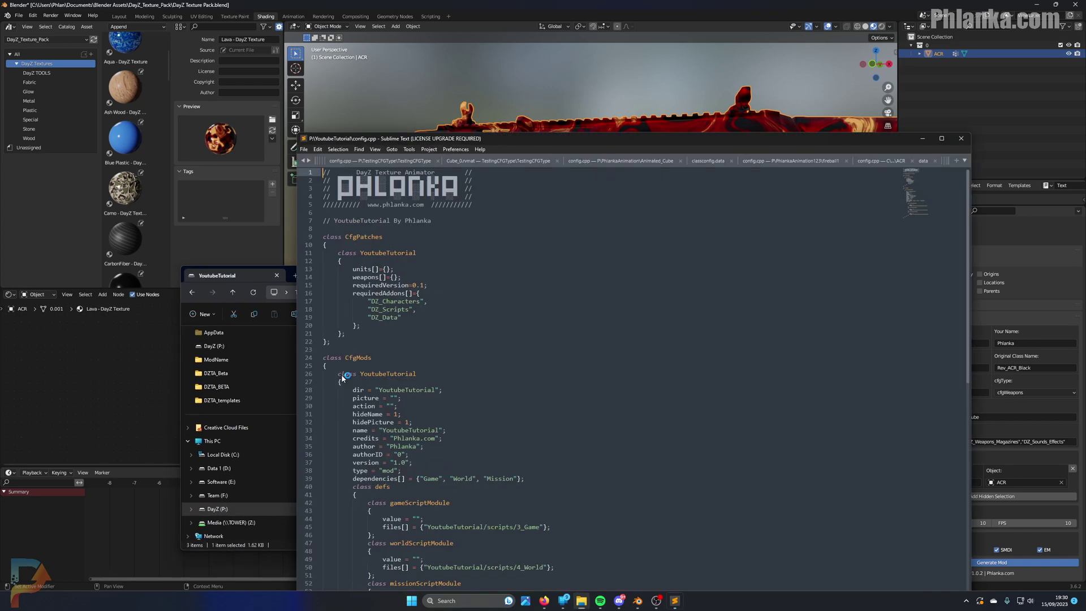
pyautogui.scroll(-1, 380, 277)
pyautogui.moveTo(370, 274); pyautogui.dragTo(364, 302)
pyautogui.press('Right')
pyautogui.click(933, 163)
pyautogui.click(922, 138)
# Open config.cpp from the Flash_ACR folder and examine its required addons, class names, item description and hidden selection paths.
pyautogui.doubleClick(376, 345)
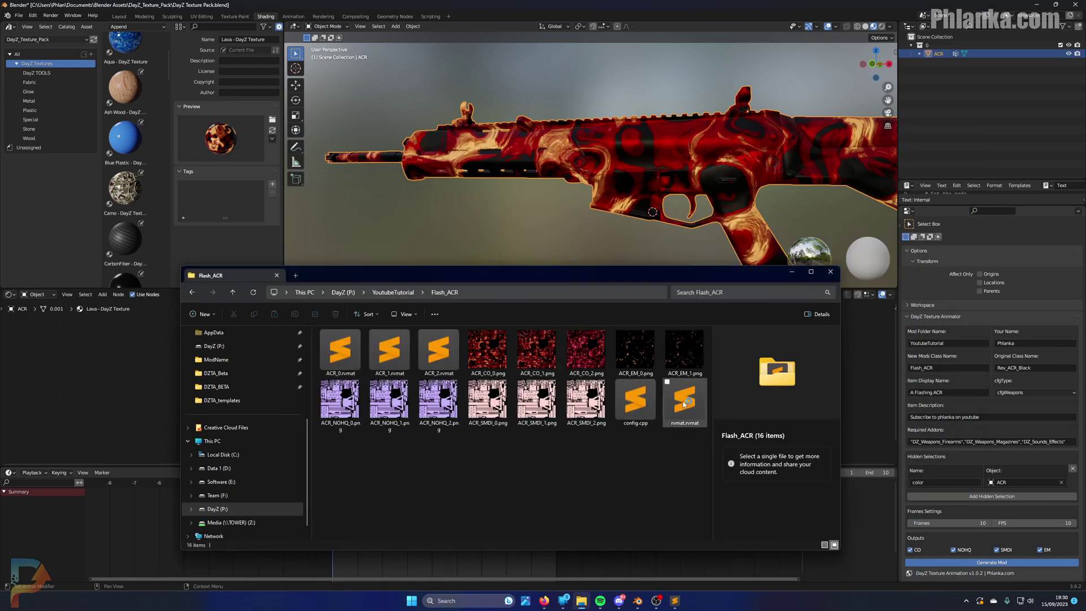
pyautogui.doubleClick(635, 402)
pyautogui.moveTo(430, 321); pyautogui.dragTo(668, 318)
pyautogui.click(668, 318)
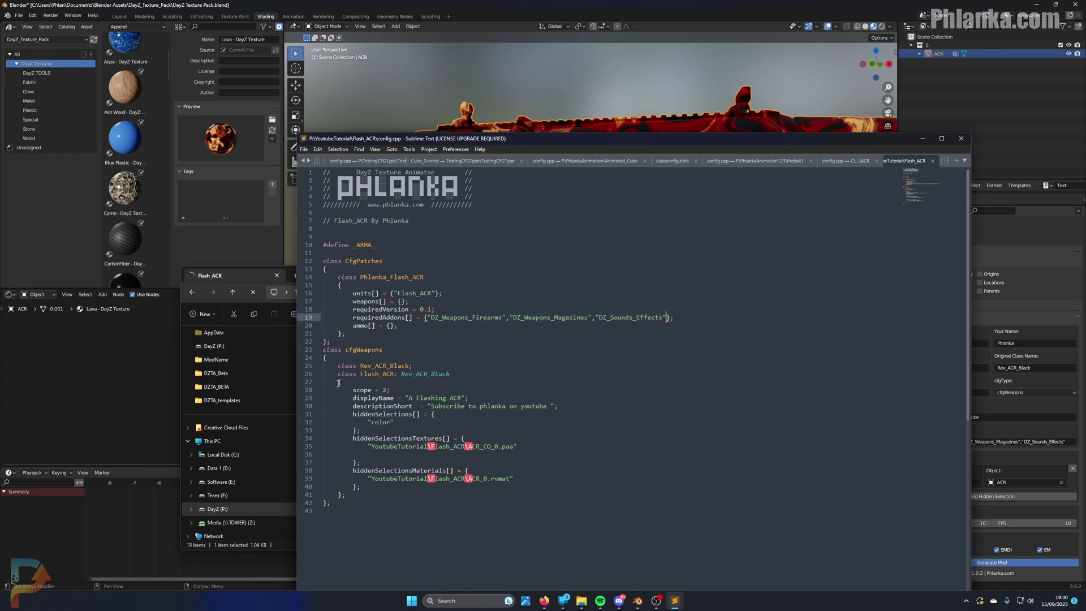
pyautogui.doubleClick(380, 366)
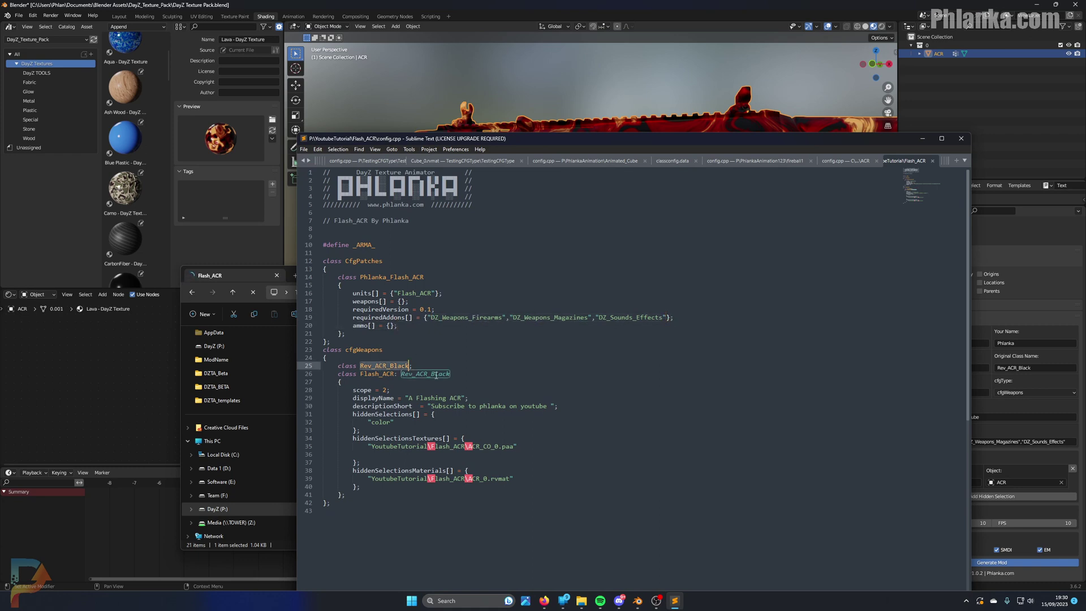
pyautogui.doubleClick(366, 375)
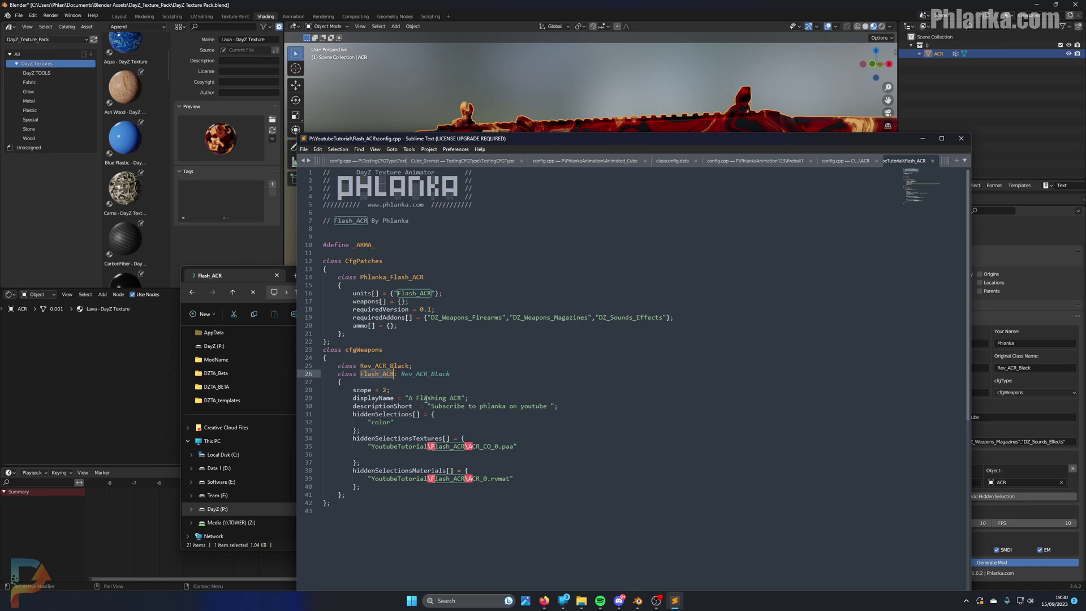
pyautogui.doubleClick(448, 406)
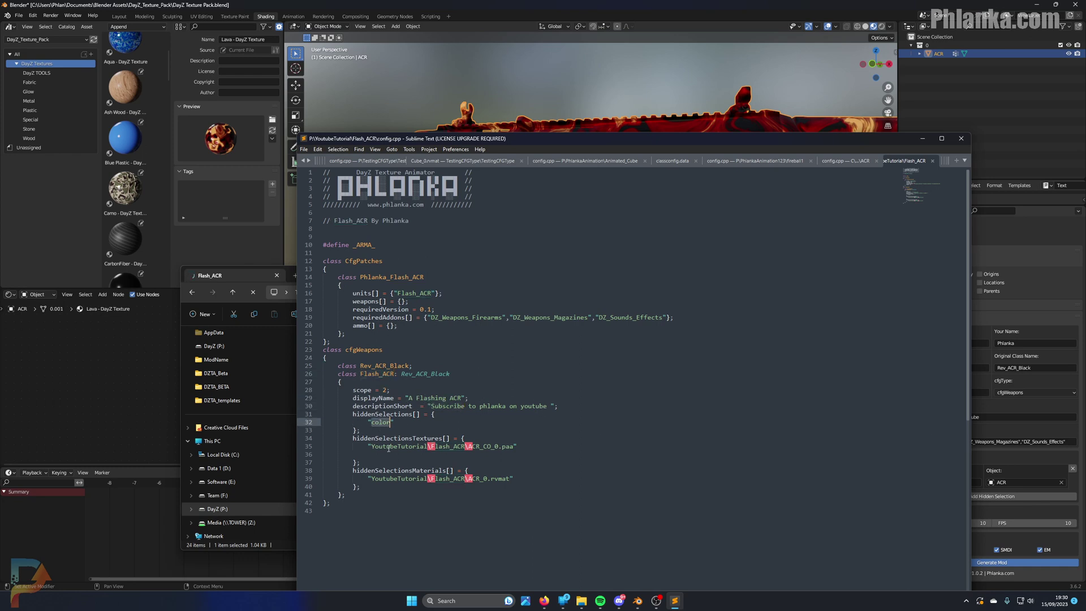
pyautogui.doubleClick(399, 447)
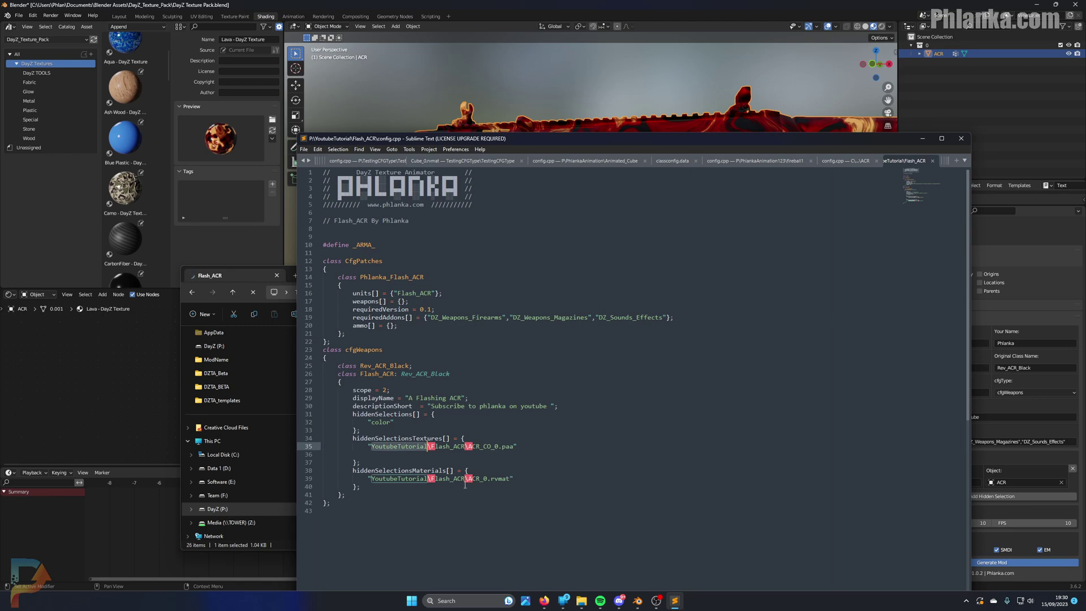
pyautogui.click(923, 138)
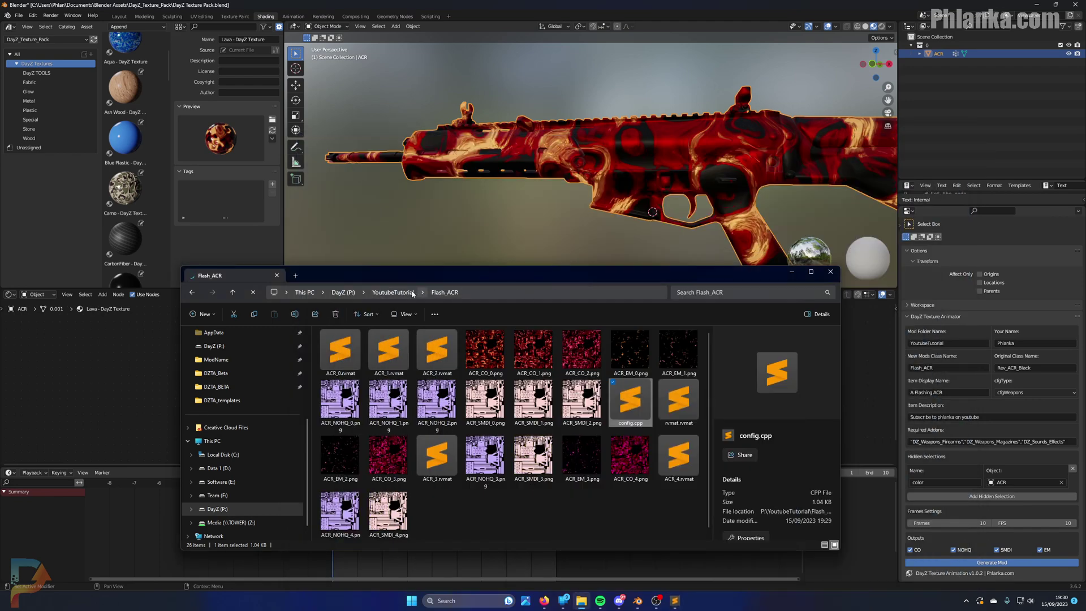
# Inspect the mod's scripts and 4_World folders, and return to the YoutubeTutorial folder.
pyautogui.doubleClick(353, 357)
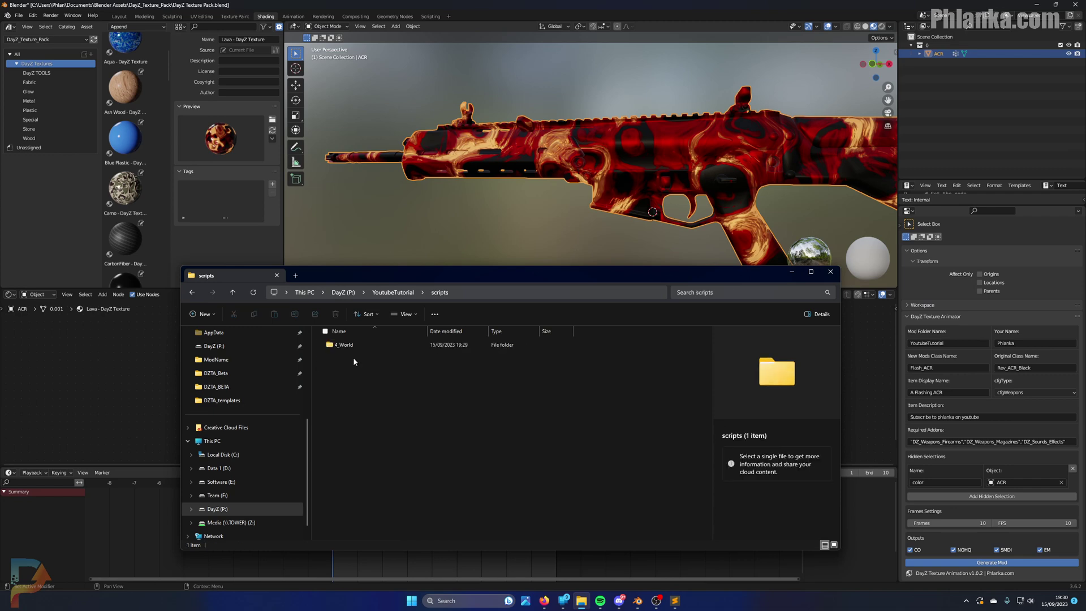
pyautogui.doubleClick(351, 345)
pyautogui.click(404, 293)
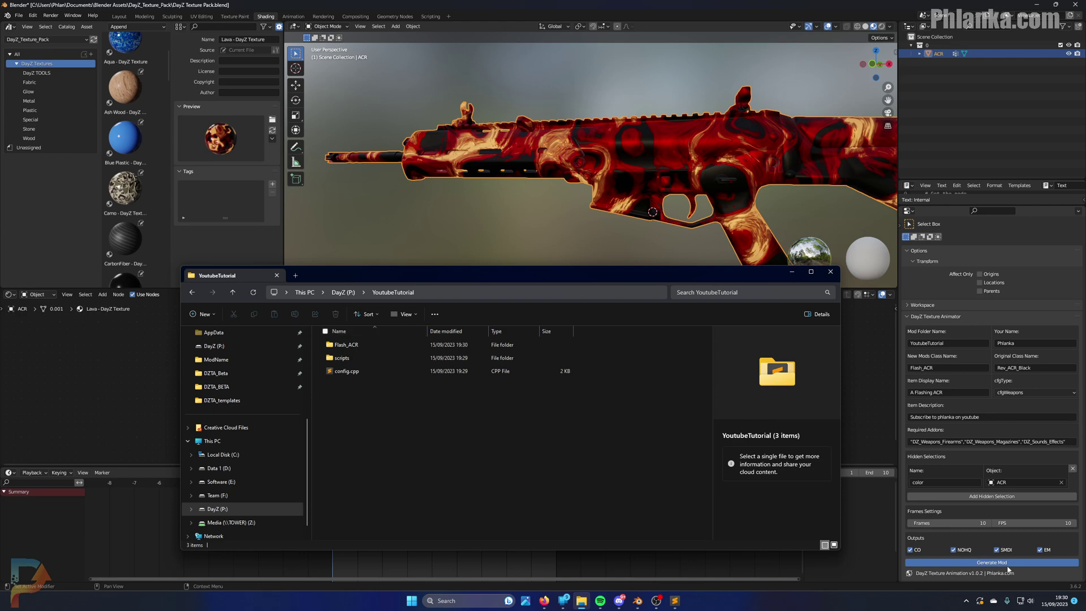
# Open the Flash_ACR folder and check the texture and rvmat files being generated for each frame.
pyautogui.doubleClick(394, 346)
pyautogui.moveTo(481, 264); pyautogui.dragTo(447, 181)
pyautogui.scroll(-2, 447, 271)
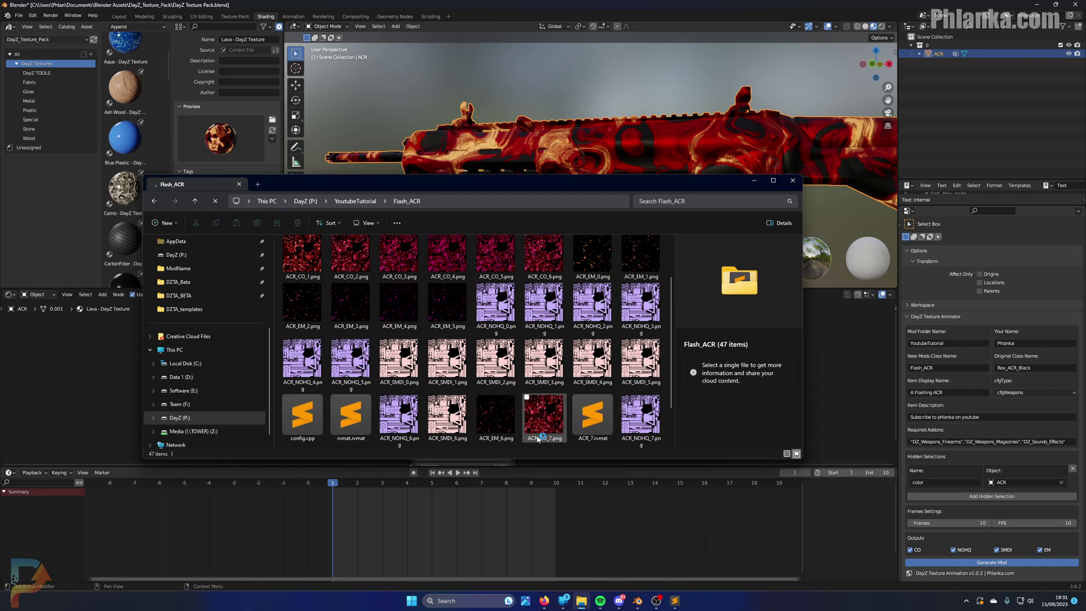
pyautogui.scroll(-2, 474, 363)
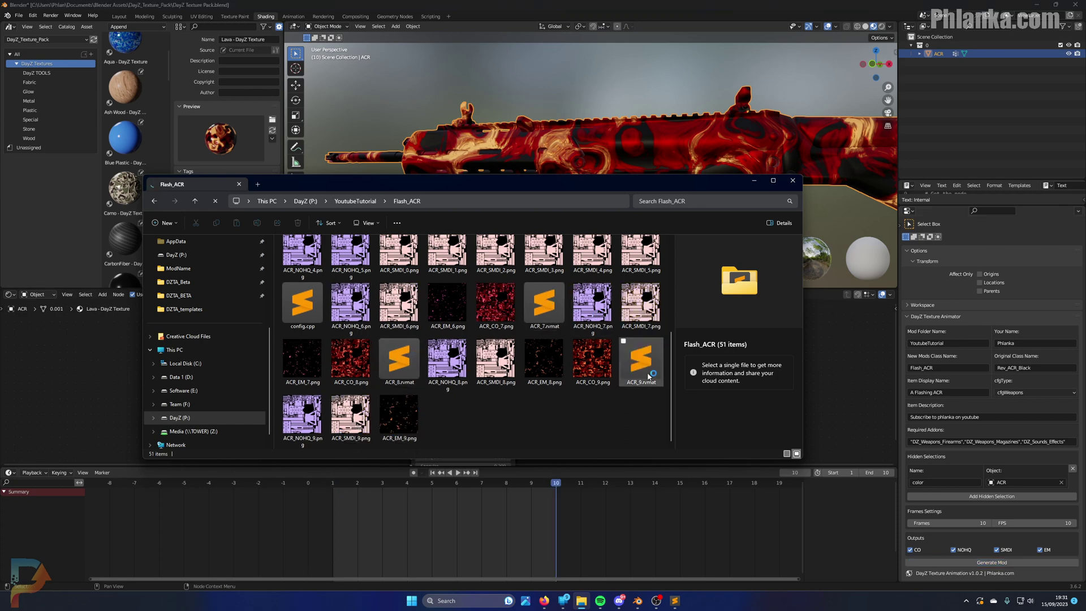
# Open ACR_9.rvmat to examine its emissive and texture settings, and return to the YoutubeTutorial folder.
pyautogui.doubleClick(649, 376)
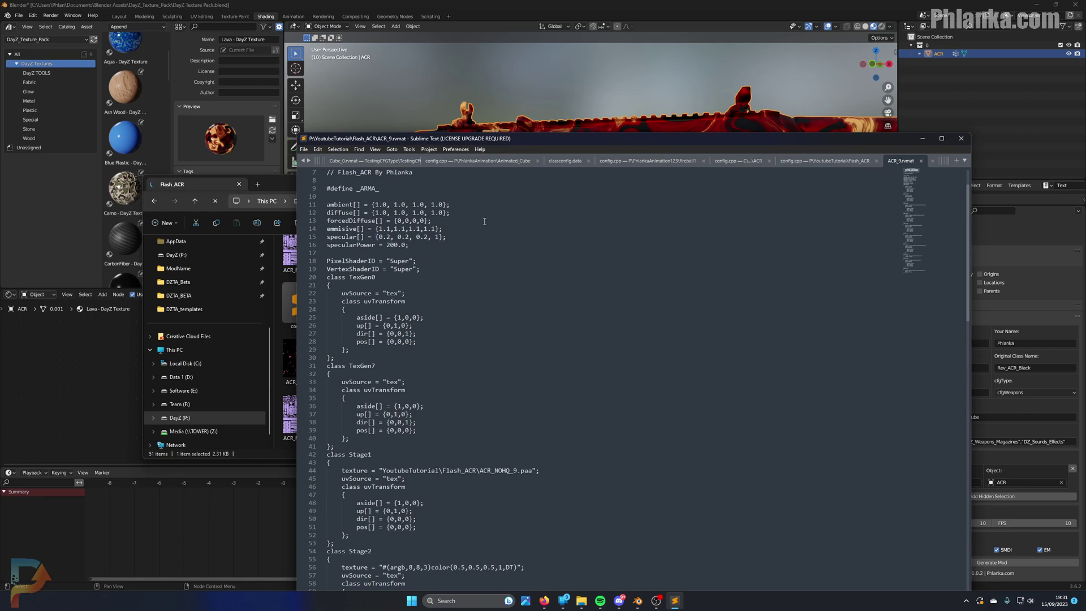
pyautogui.click(923, 138)
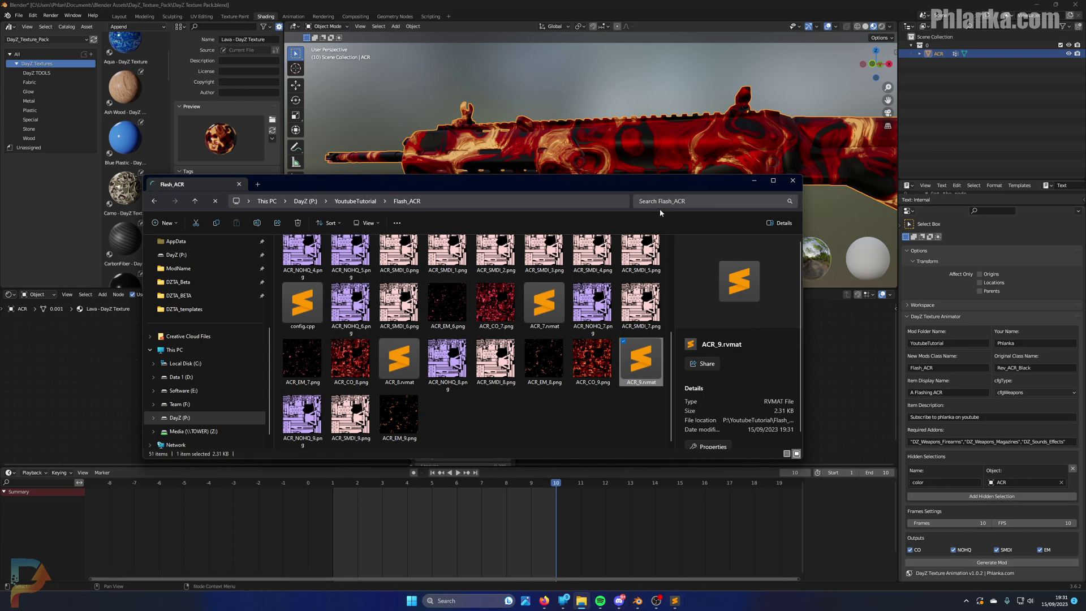
pyautogui.click(352, 202)
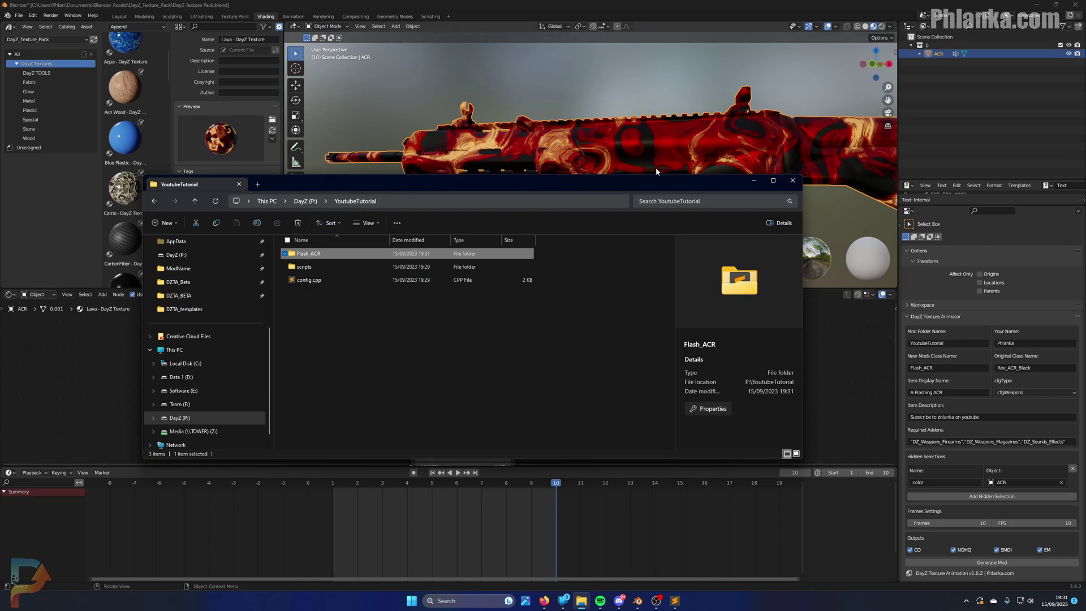
# Minimise Blender and launch pboProject.
pyautogui.click(637, 601)
pyautogui.click(637, 600)
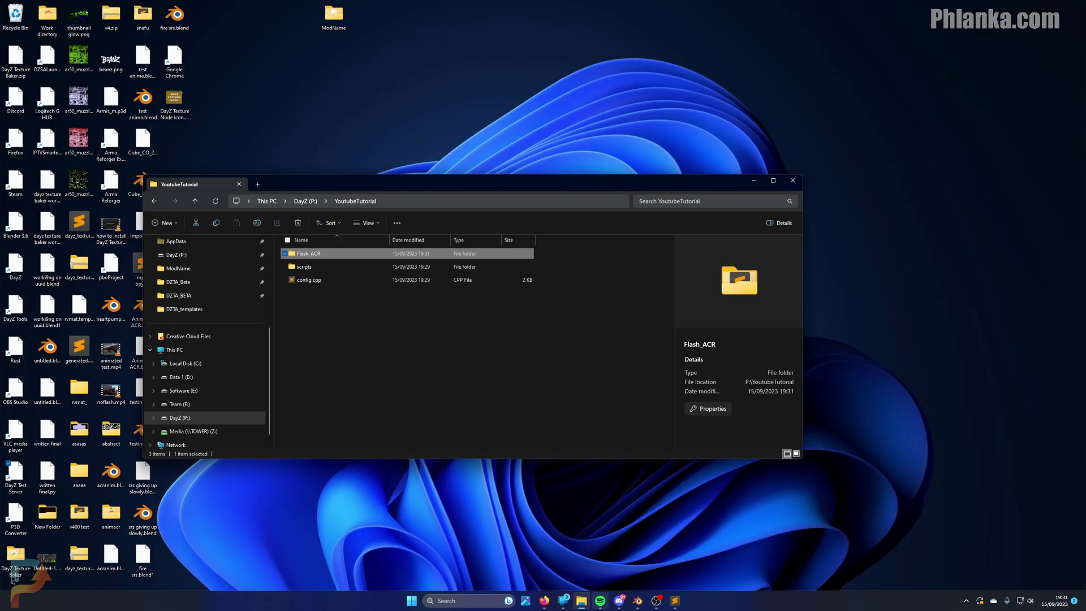
pyautogui.press('super')
pyautogui.write('pbo')
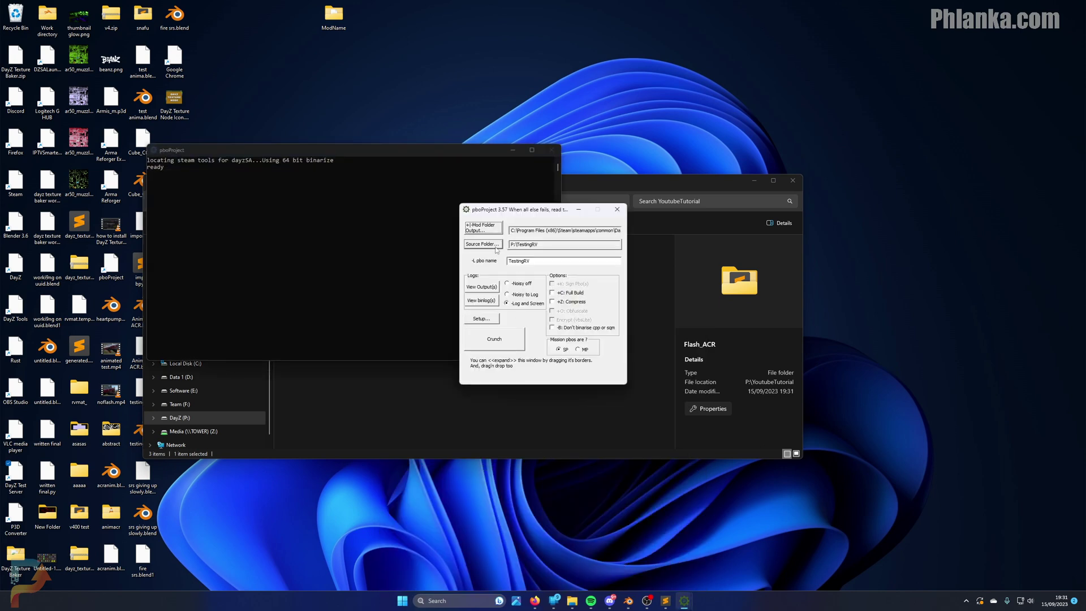
# Set pboProject's source folder to P:\YoutubeTutorial and crunch it into a PBO.
pyautogui.click(495, 247)
pyautogui.click(333, 104)
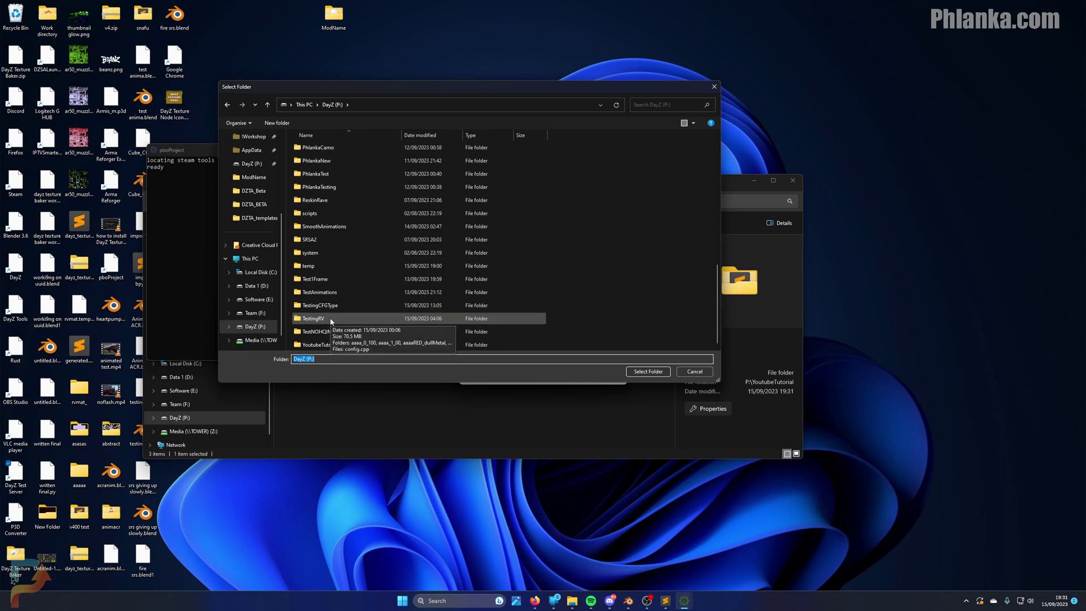
pyautogui.doubleClick(323, 346)
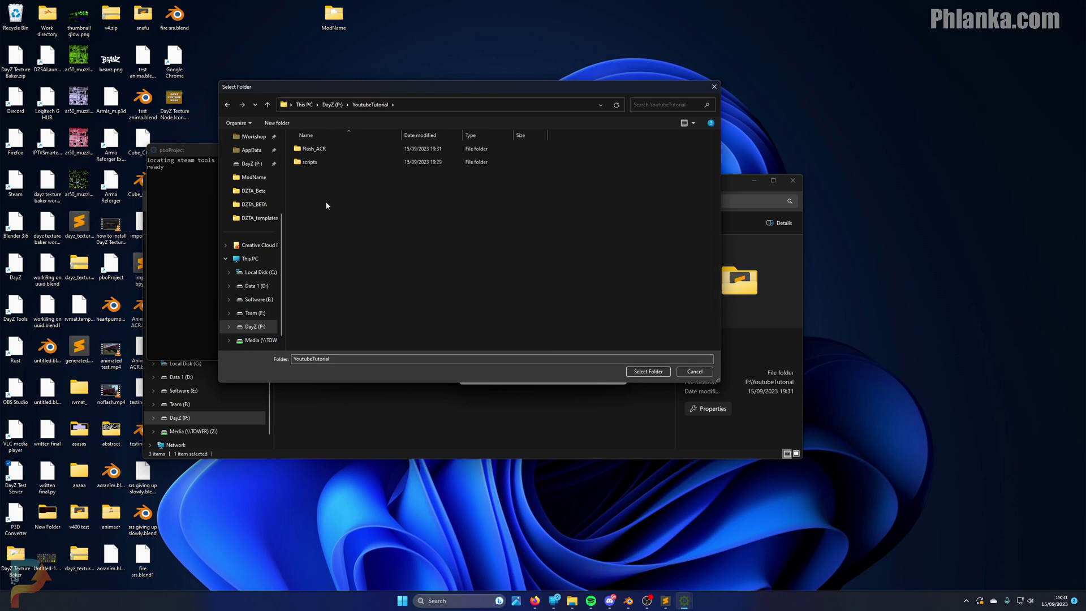
pyautogui.click(649, 372)
pyautogui.click(487, 349)
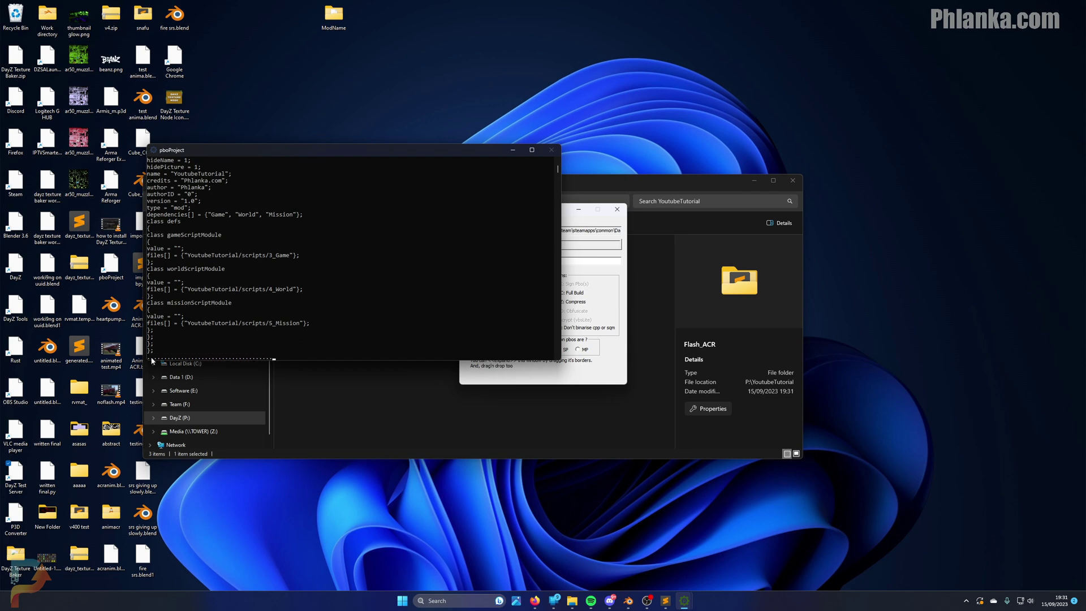
pyautogui.click(569, 220)
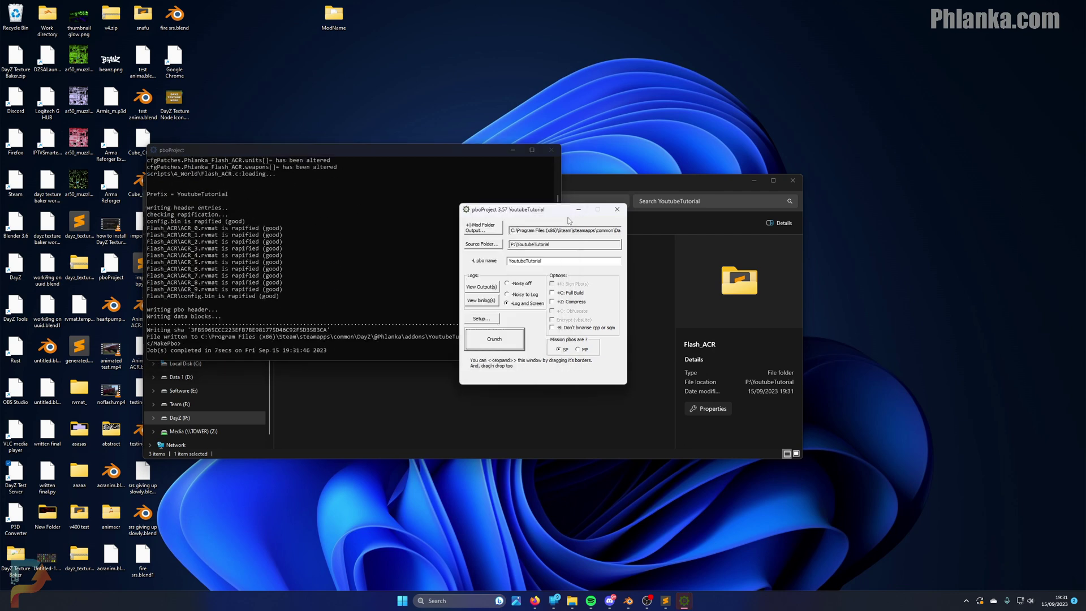
# Toggle the "do not convert png to paa" option in pboProject's setup, accept the settings and return to File Explorer.
pyautogui.click(482, 319)
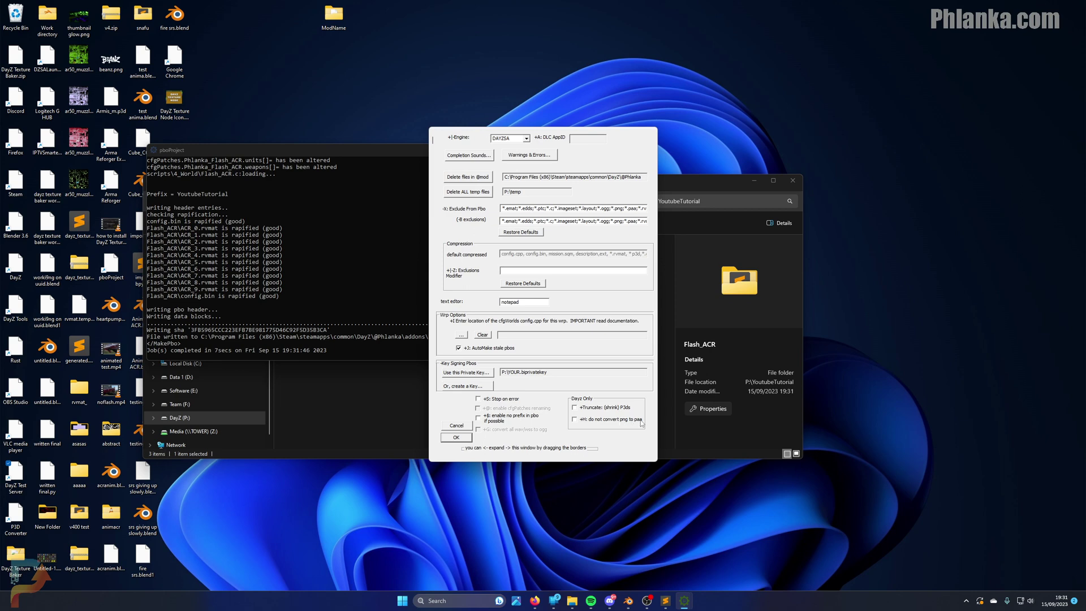
pyautogui.click(575, 420)
pyautogui.click(456, 437)
pyautogui.click(496, 392)
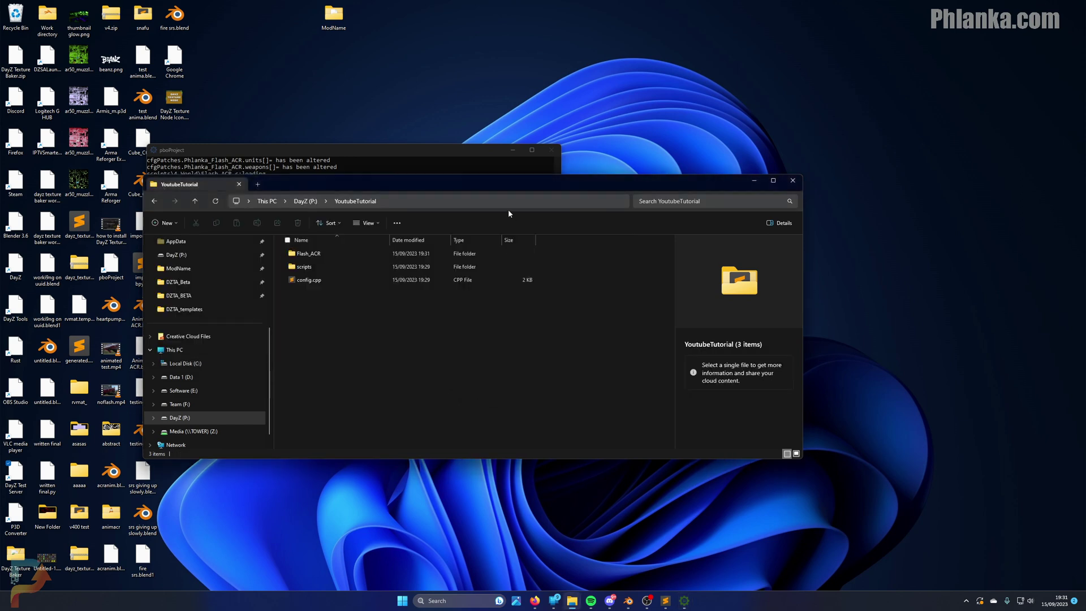
# Reopen the Flash_ACR folder inside YoutubeTutorial and examine the PNG textures alongside their converted PAA files.
pyautogui.click(305, 201)
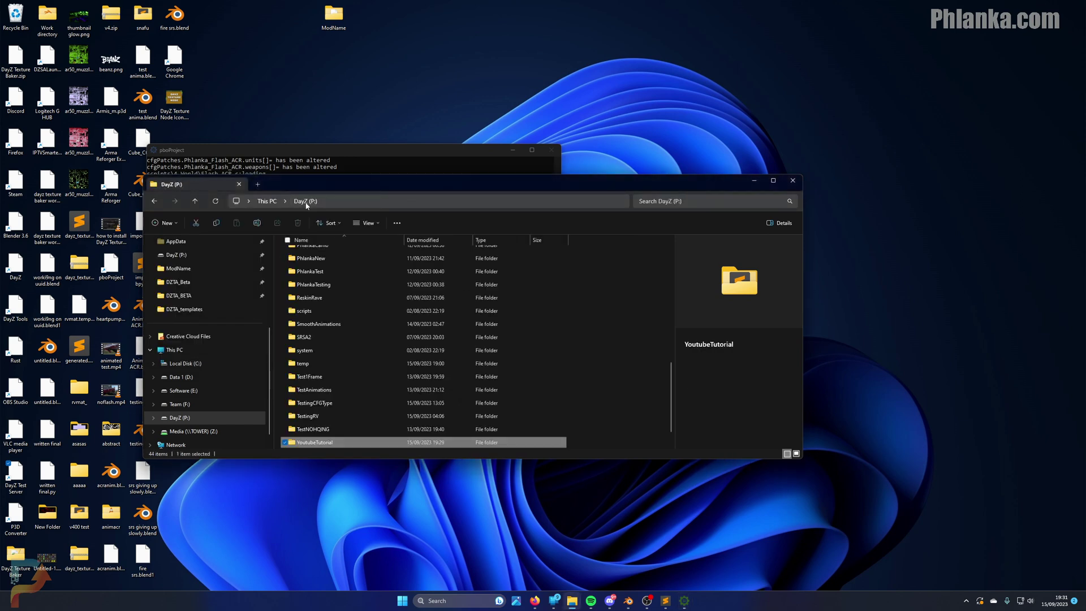
pyautogui.doubleClick(326, 442)
pyautogui.doubleClick(331, 254)
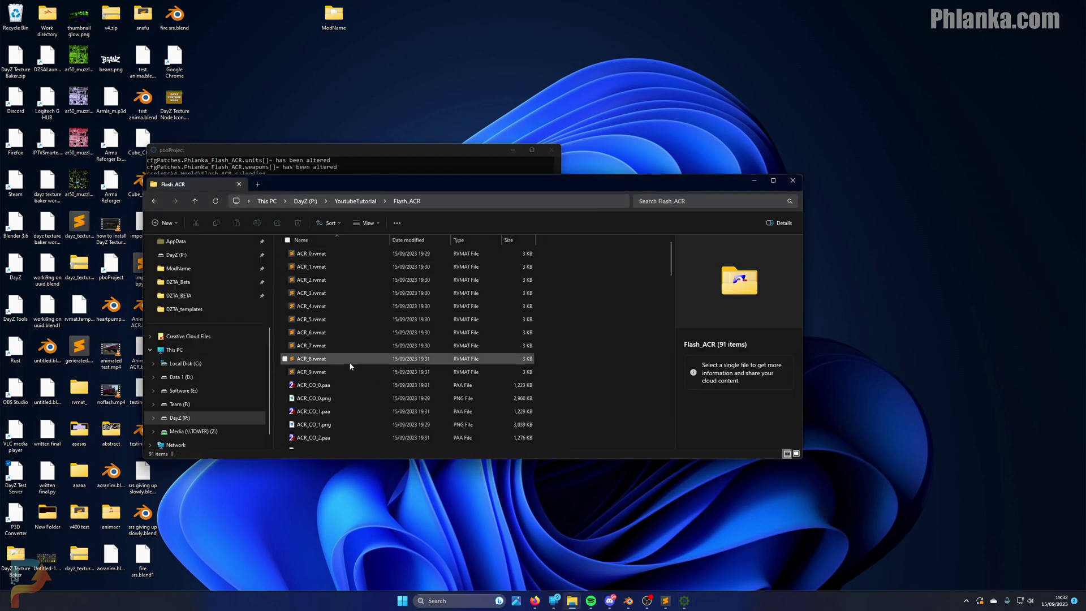
pyautogui.click(339, 398)
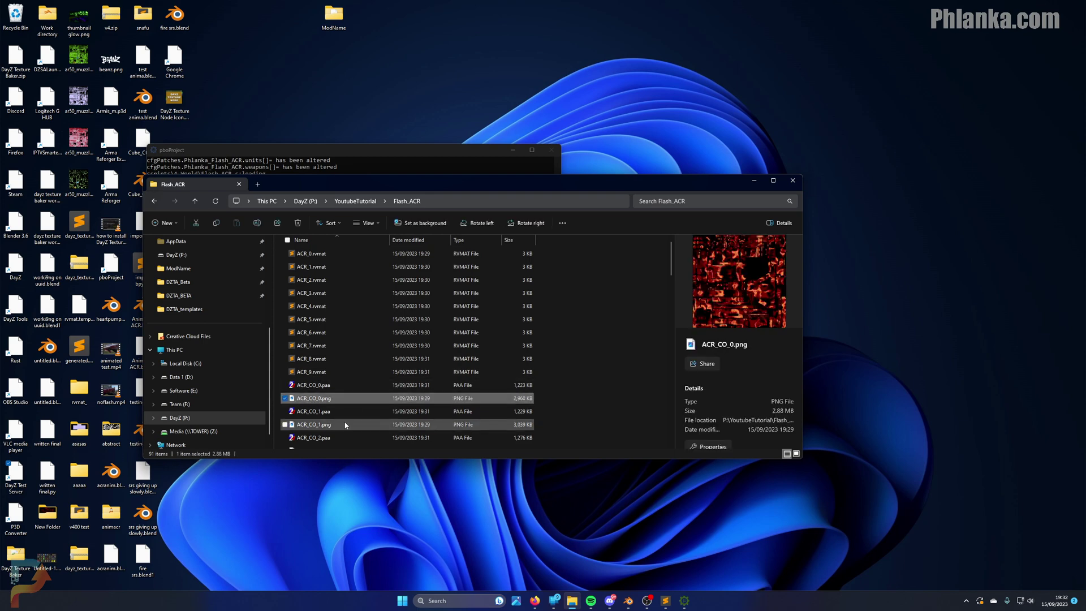
pyautogui.keyDown('ctrl'); pyautogui.click(346, 425); pyautogui.keyUp('ctrl')
pyautogui.scroll(-2, 364, 419)
pyautogui.click(594, 317)
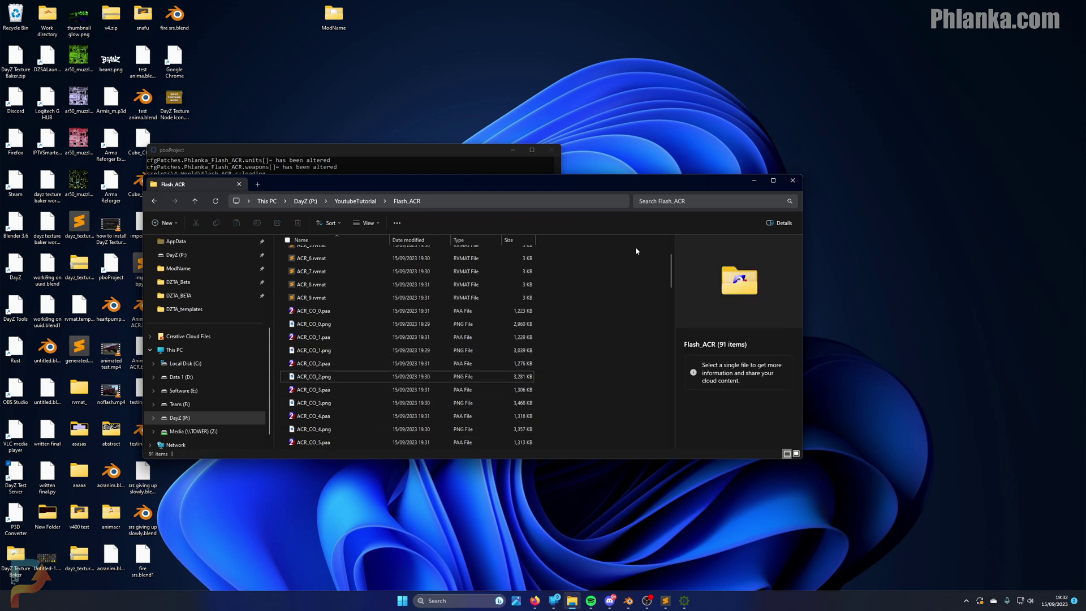
pyautogui.click(756, 181)
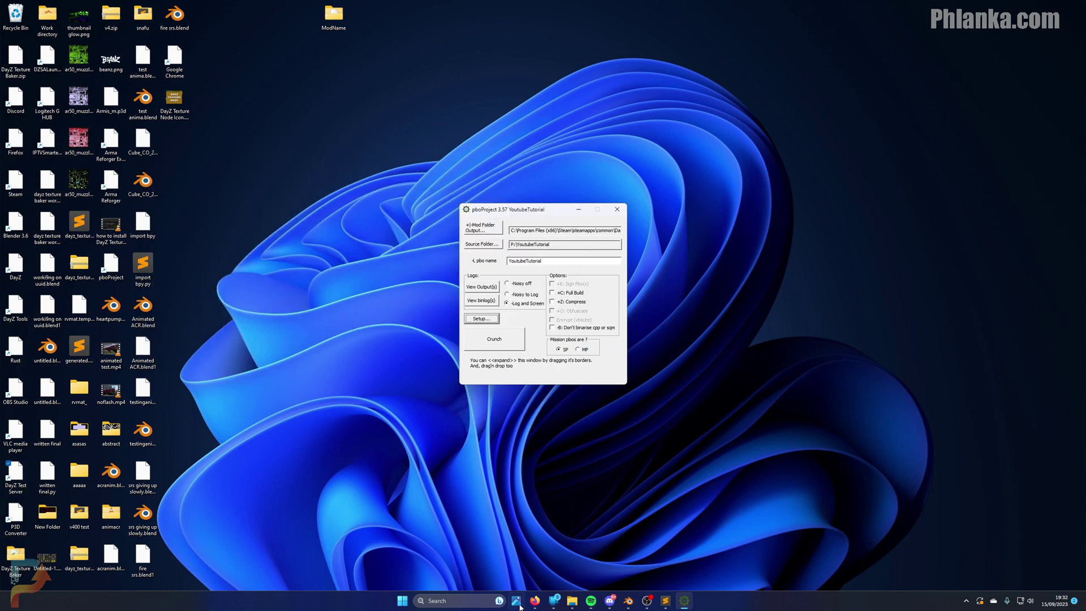
pyautogui.click(571, 601)
pyautogui.scroll(-1, 195, 322)
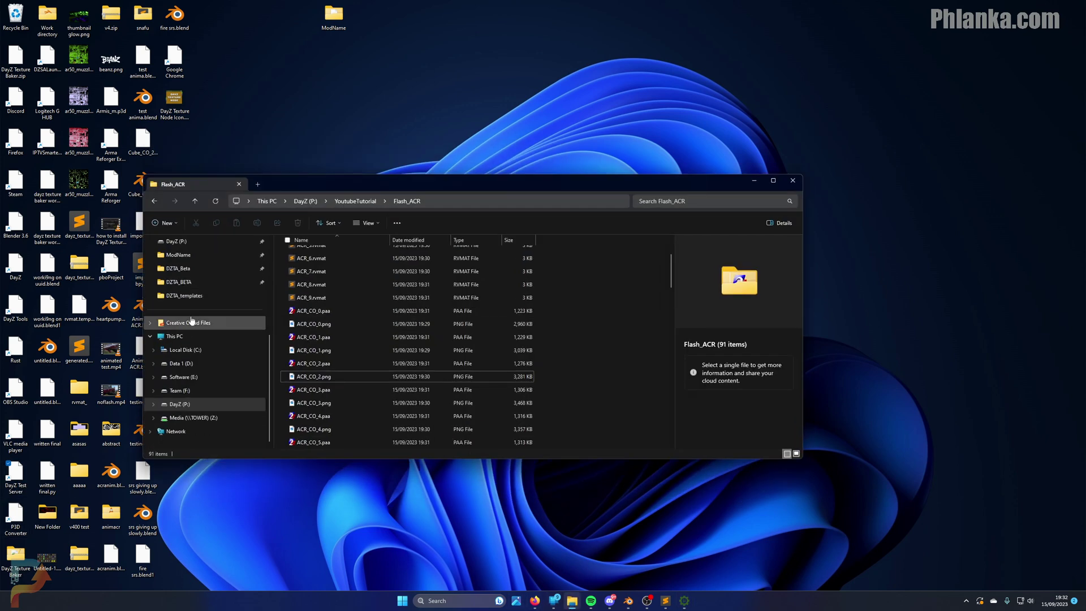
pyautogui.click(175, 377)
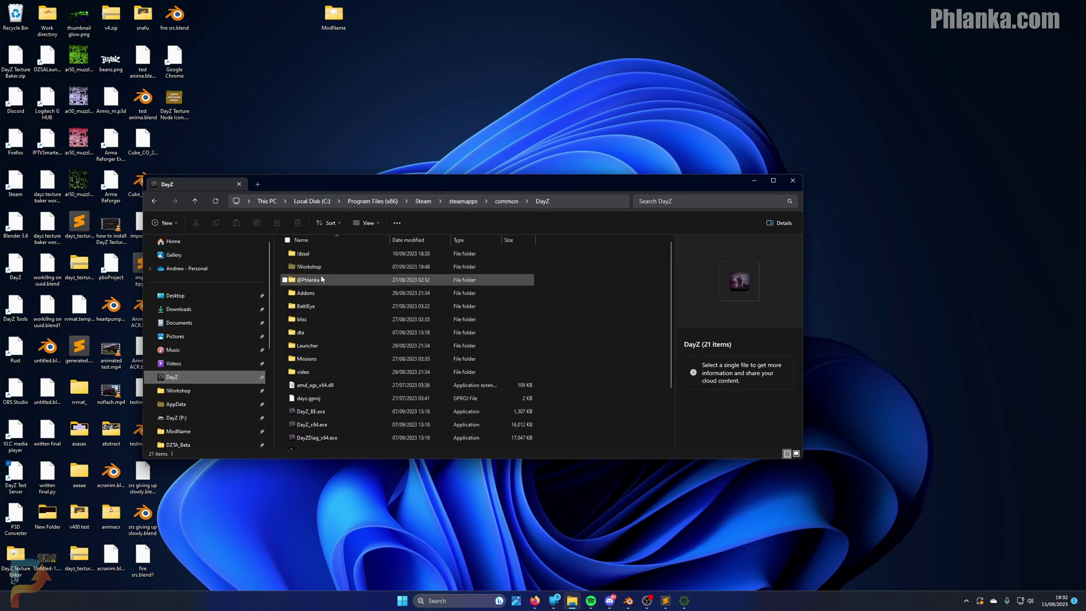
pyautogui.doubleClick(324, 279)
pyautogui.doubleClick(324, 253)
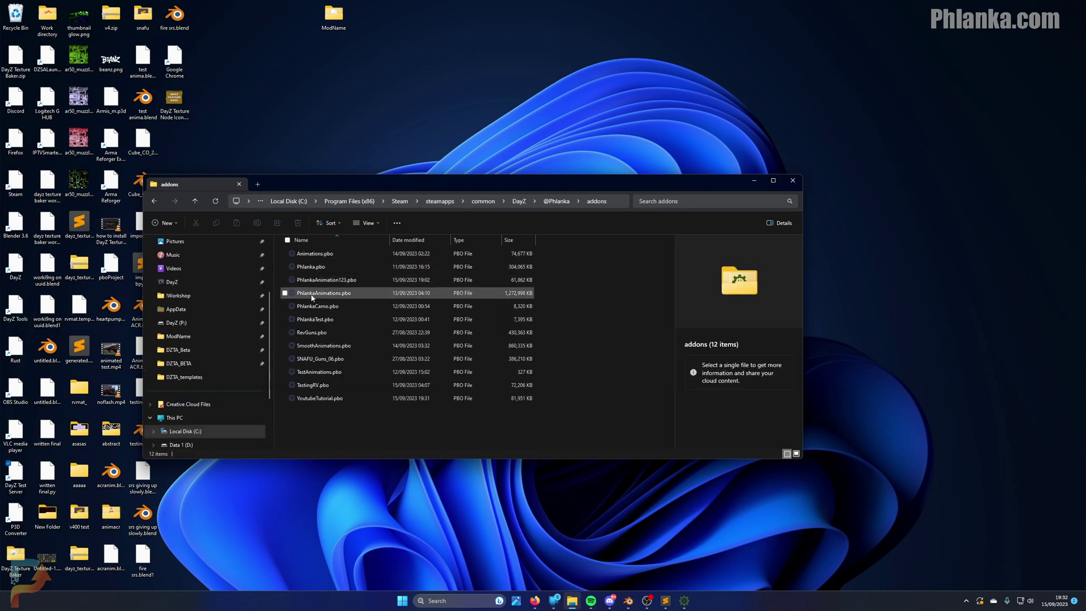
pyautogui.click(329, 399)
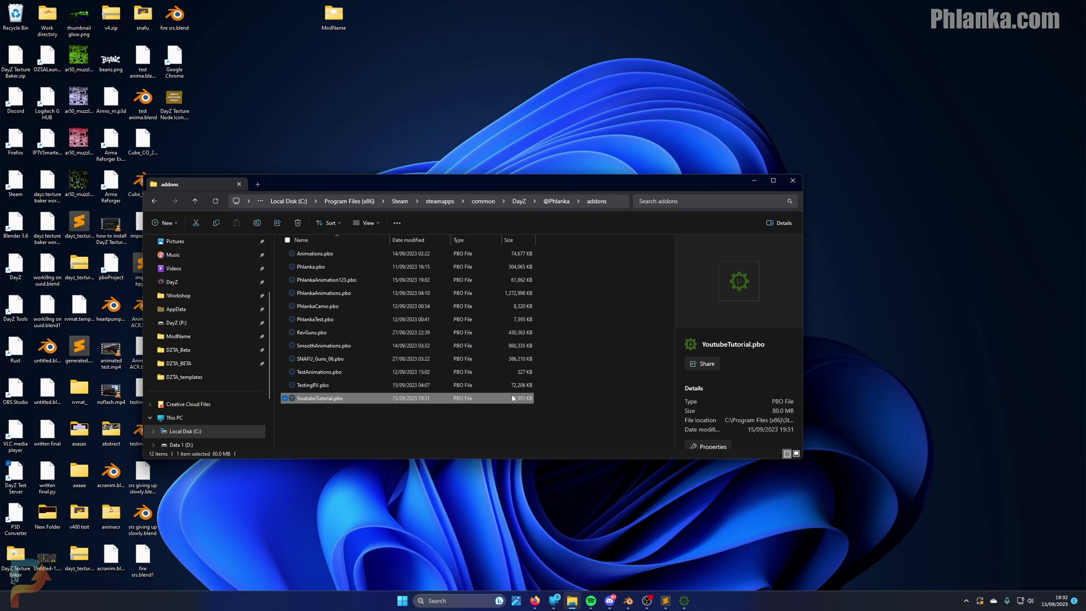
pyautogui.click(753, 182)
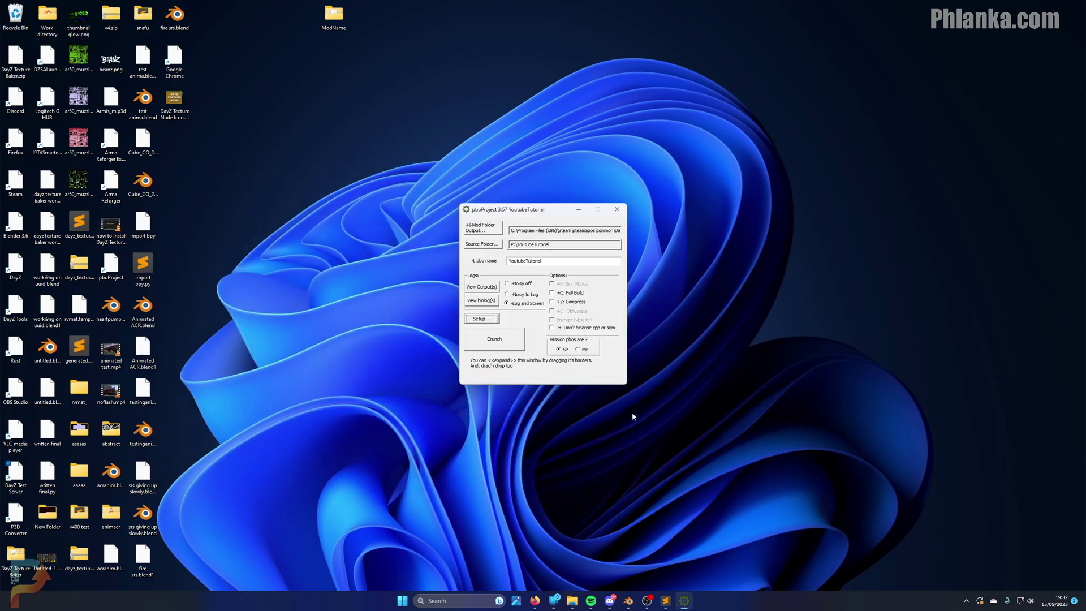
# Launch DayZ through the DayZ Test Server desktop shortcut and reposition the game window on the desktop.
pyautogui.click(539, 474)
pyautogui.doubleClick(16, 478)
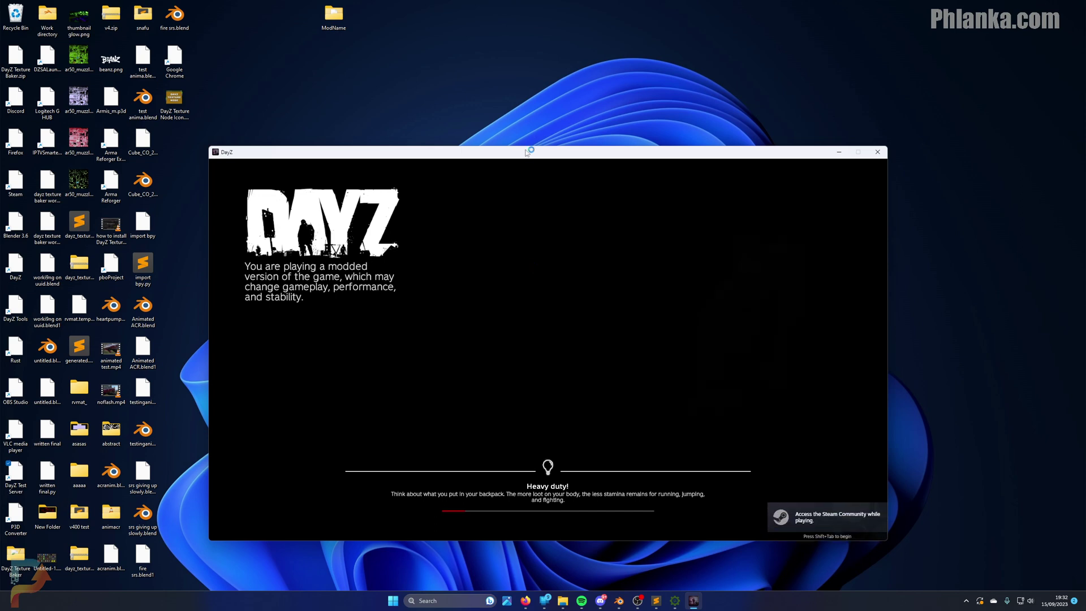
pyautogui.moveTo(530, 153); pyautogui.dragTo(503, 131)
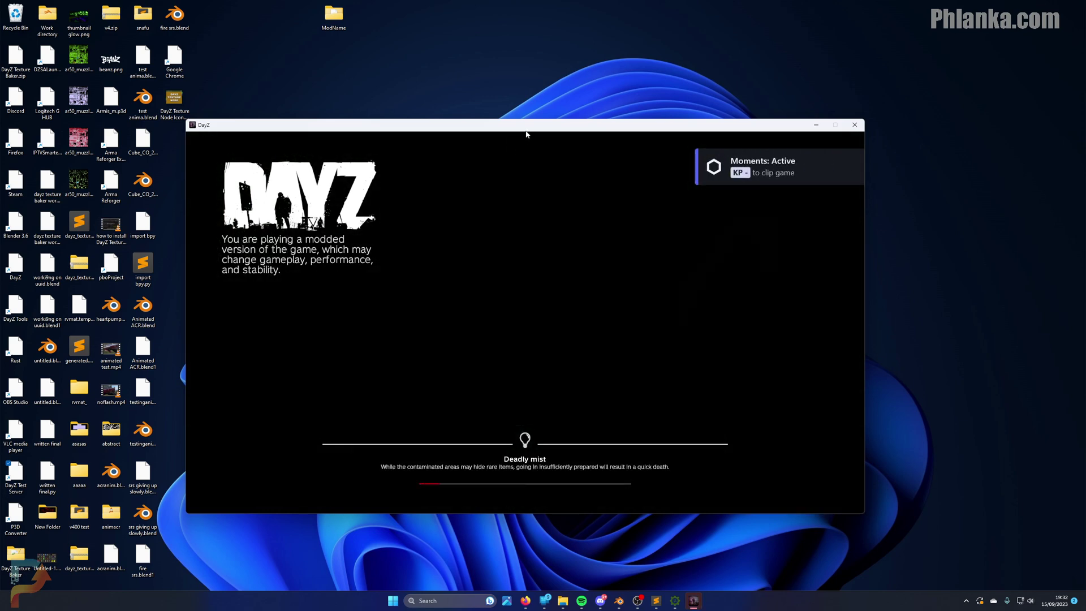
pyautogui.moveTo(525, 134); pyautogui.dragTo(527, 133)
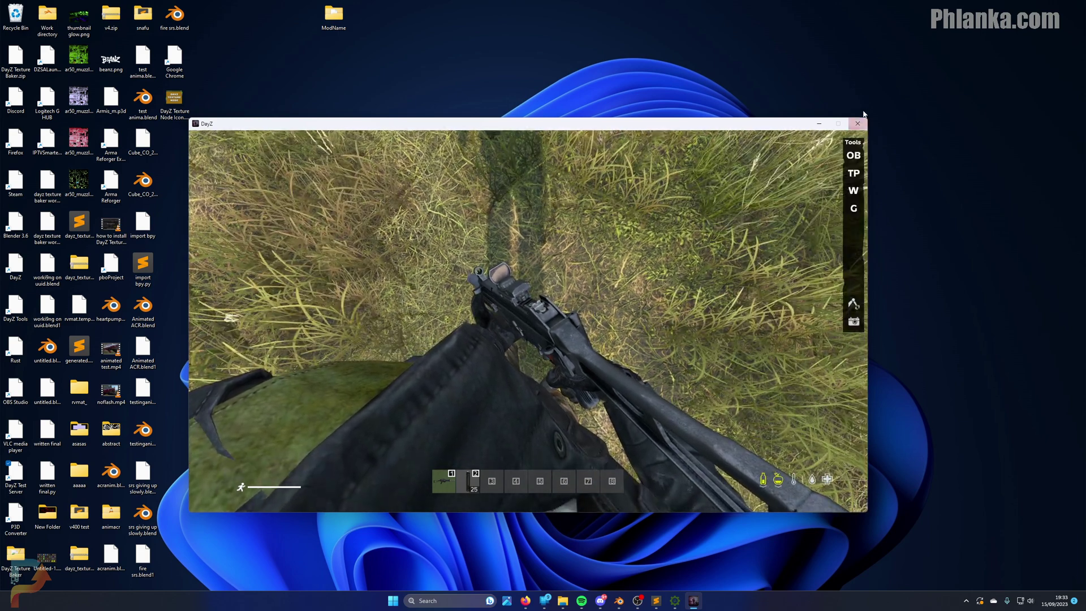
# Search the Items and Objects tool for "flash", spawn Flash_ACR on the ground and put it in the character's hands.
pyautogui.click(854, 155)
pyautogui.write('flace')
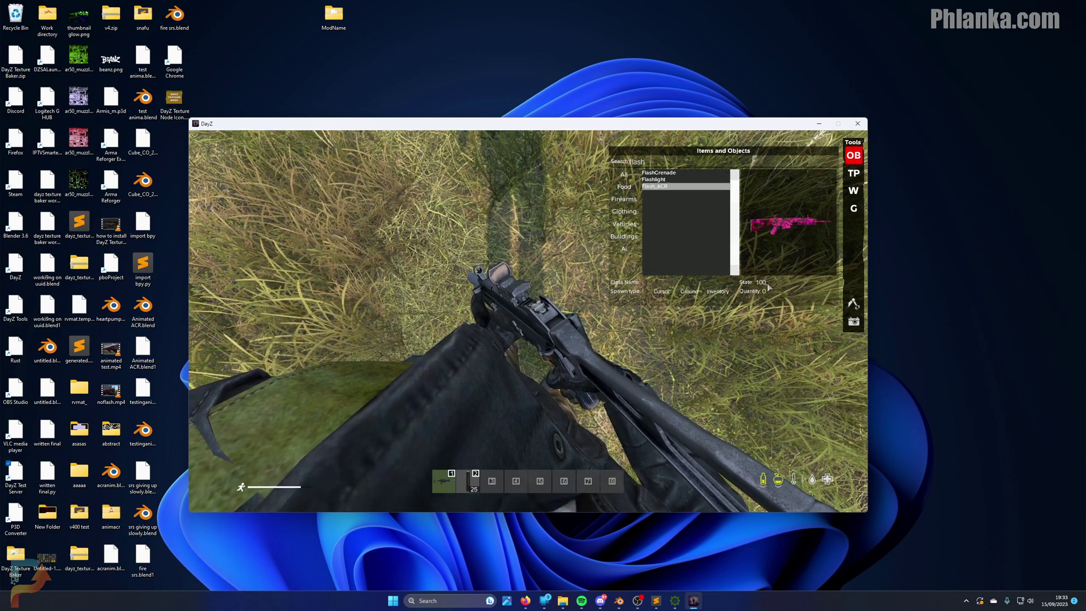
pyautogui.click(688, 293)
pyautogui.press('Tab')
pyautogui.moveTo(554, 358); pyautogui.dragTo(554, 362)
pyautogui.press('Tab')
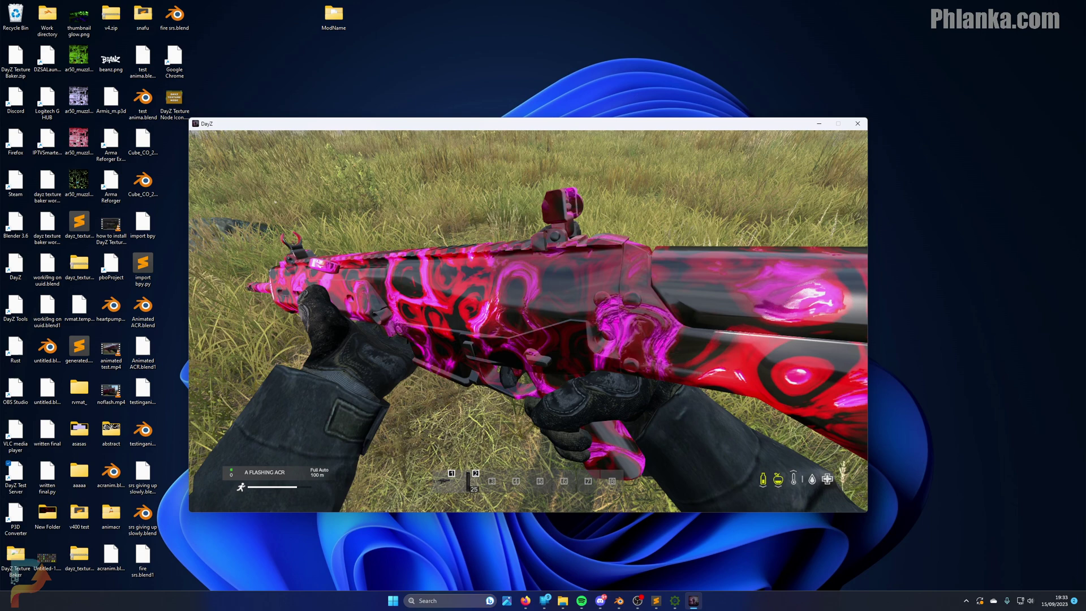
# Set the Weather Manager's start time to shortly after midnight and view the animated rifle's glow in the dark.
pyautogui.press('y')
pyautogui.click(854, 190)
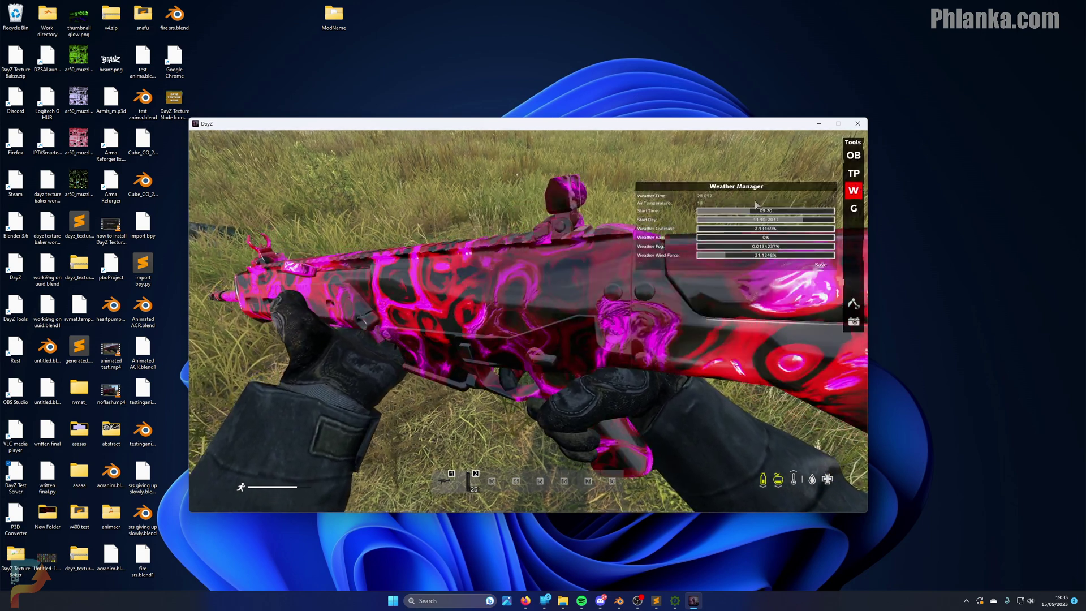
pyautogui.click(701, 211)
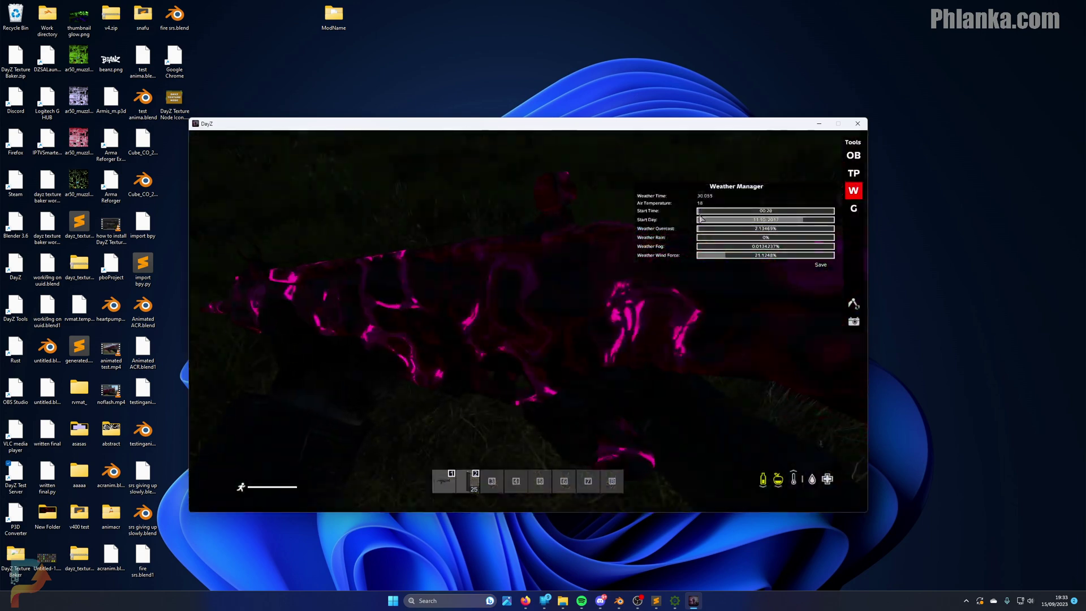
pyautogui.press('y')
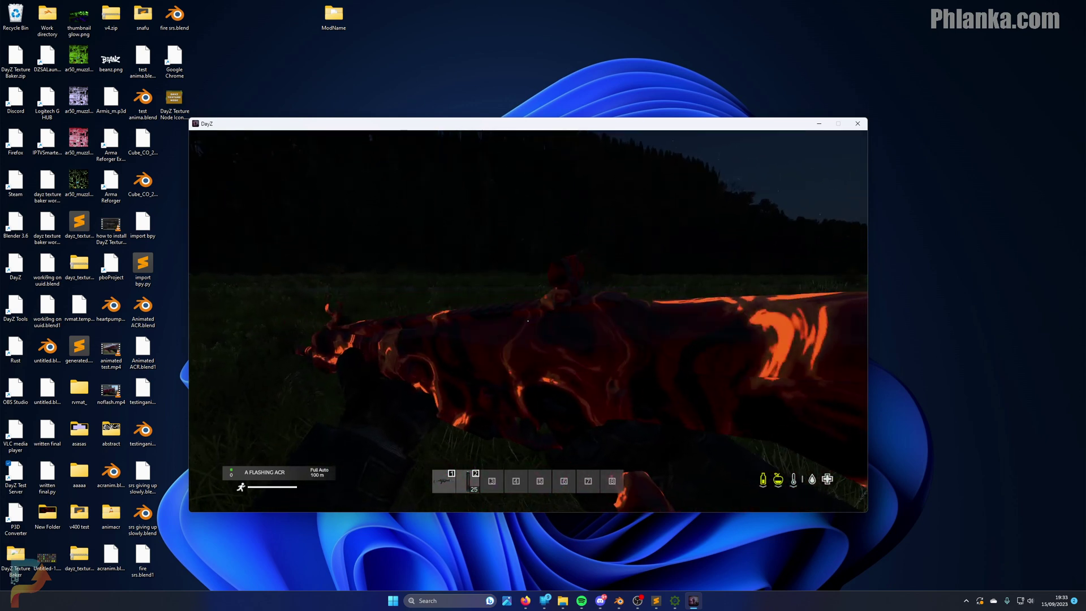
# Exit the game session to the DayZ main menu and switch to OBS.
pyautogui.press('Escape')
pyautogui.click(759, 398)
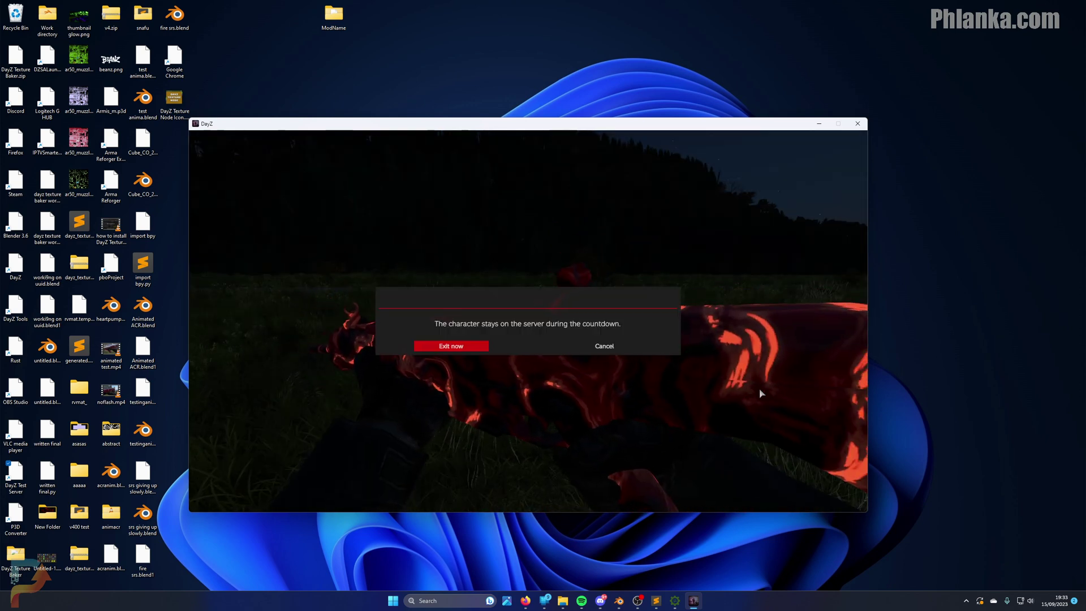
pyautogui.click(451, 347)
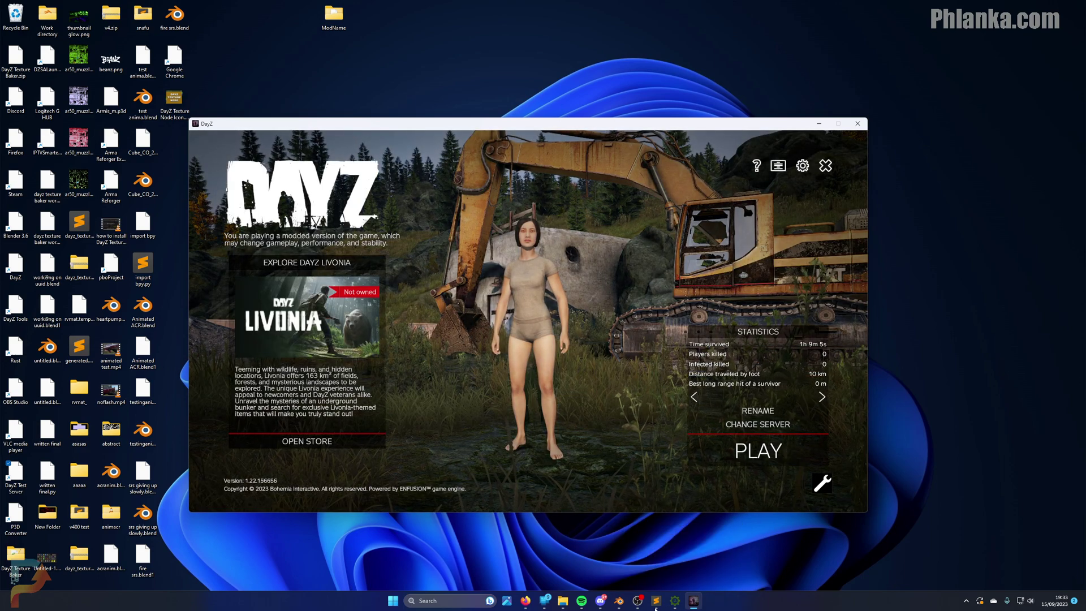
pyautogui.click(640, 590)
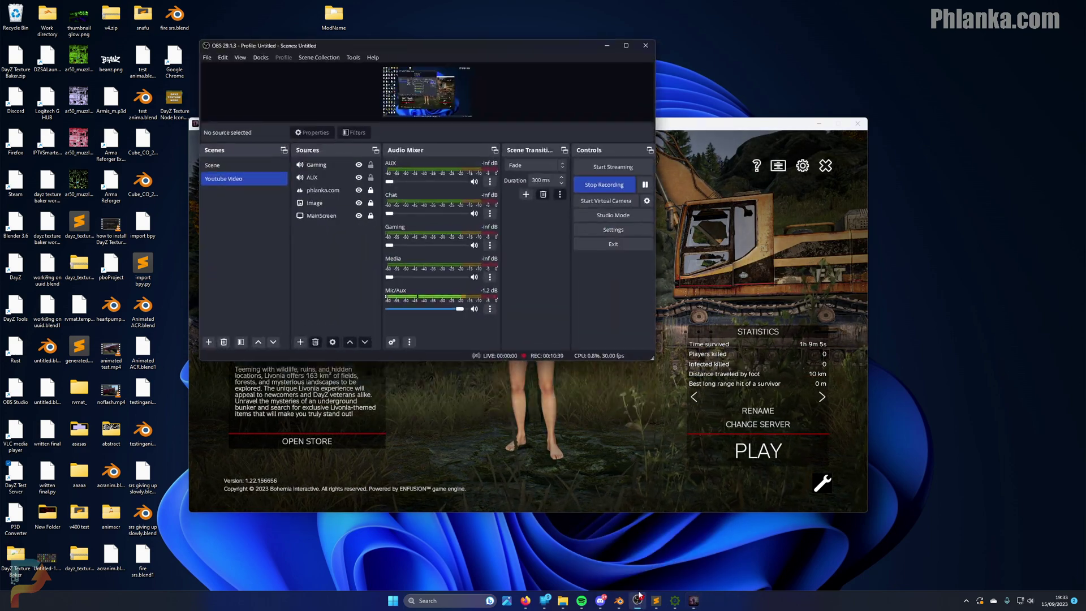